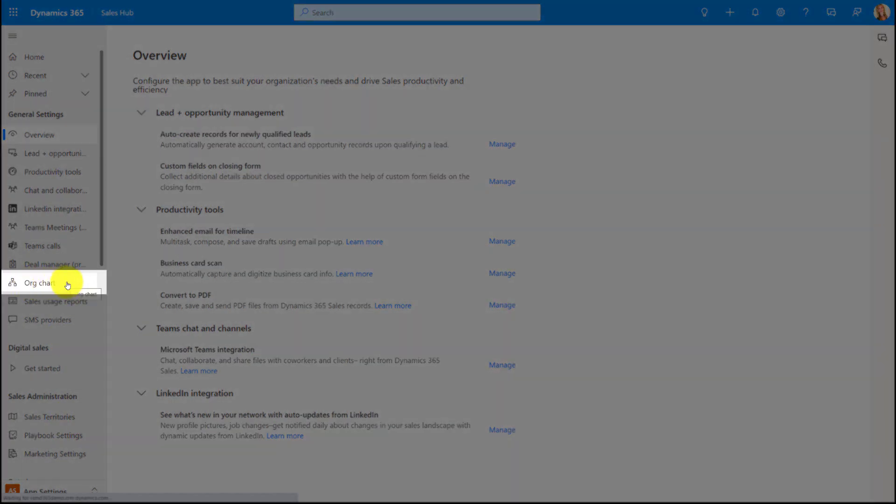
# Open the Org chart settings page, and find and open the Dunder Mifflin - Scranton account through the global search
pyautogui.click(33, 284)
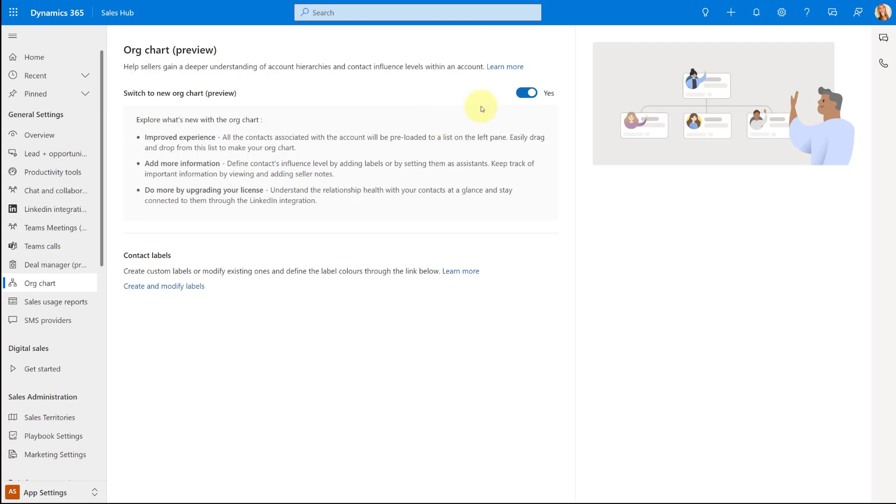
pyautogui.click(421, 11)
pyautogui.write('dundler')
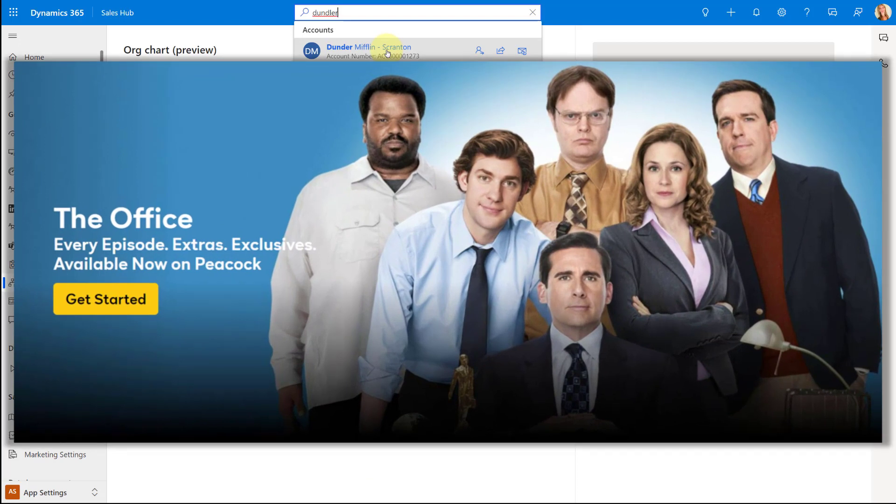
pyautogui.click(387, 53)
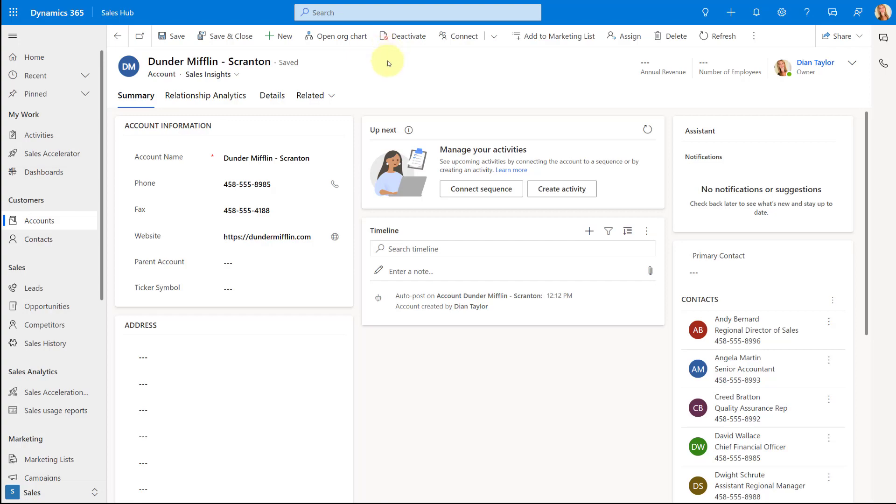
# Open the Regional Director of Sales' contact record from the account and open the org chart from it
pyautogui.click(331, 39)
pyautogui.click(721, 329)
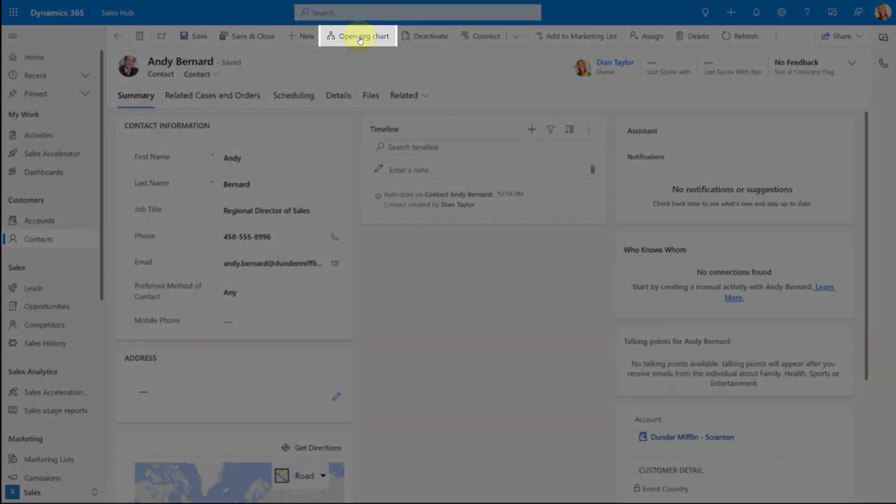
pyautogui.click(361, 38)
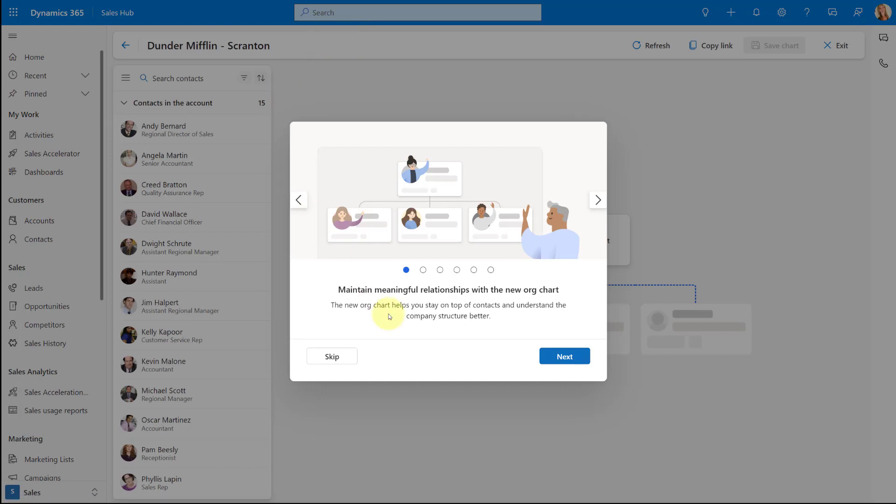
# Go through all pages of the org chart introduction and close it
pyautogui.click(598, 200)
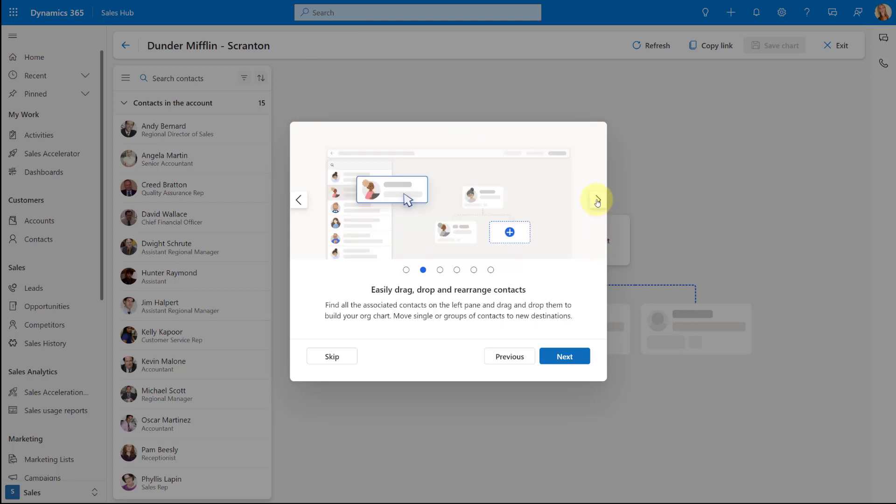
pyautogui.click(597, 200)
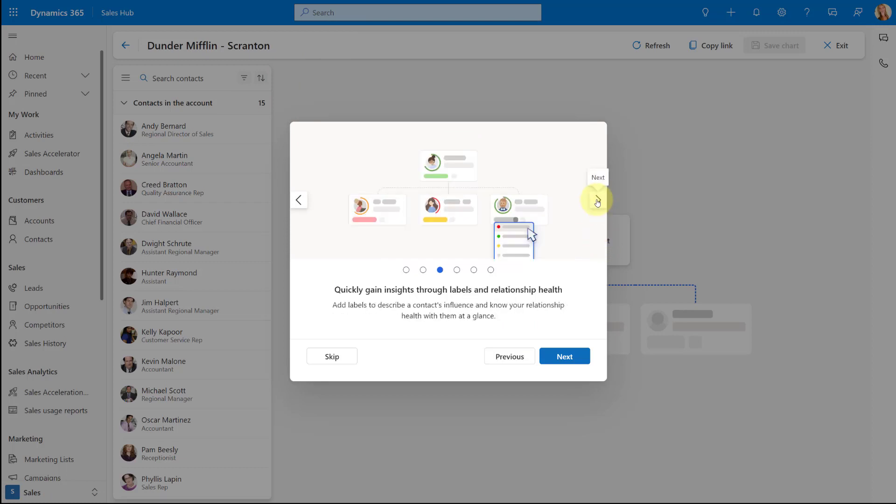
pyautogui.click(598, 200)
pyautogui.click(597, 200)
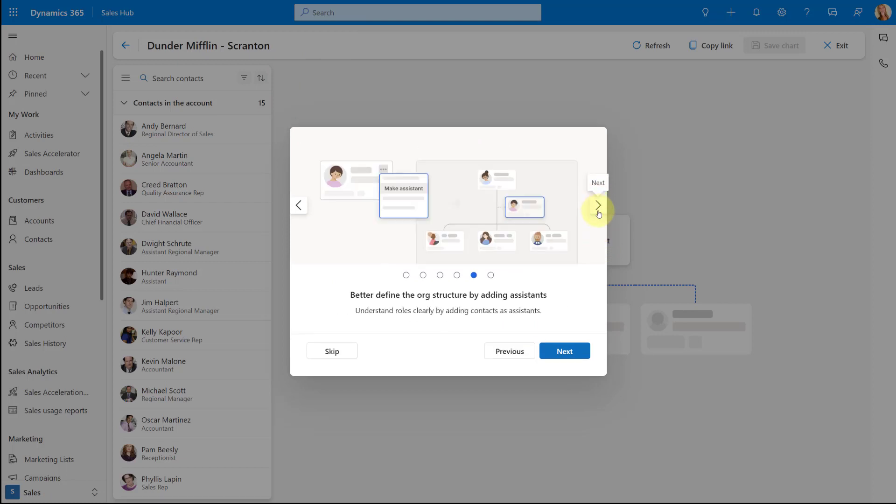
pyautogui.click(597, 201)
pyautogui.click(562, 364)
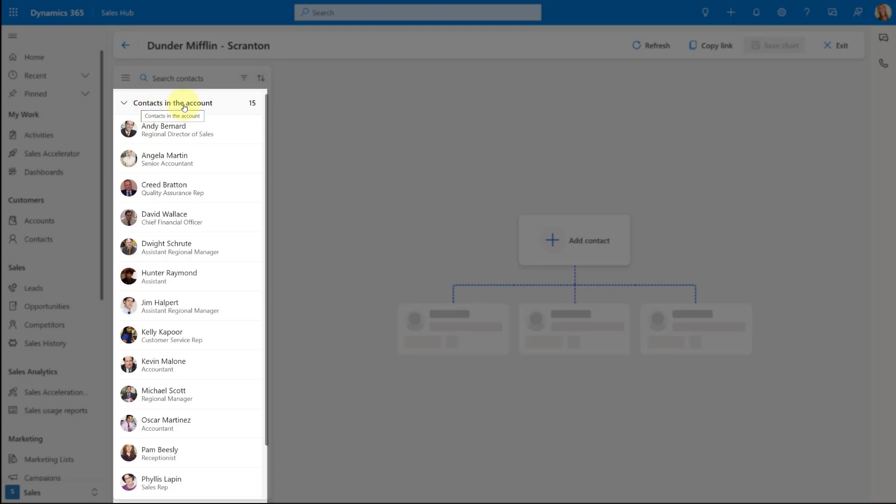
pyautogui.click(124, 104)
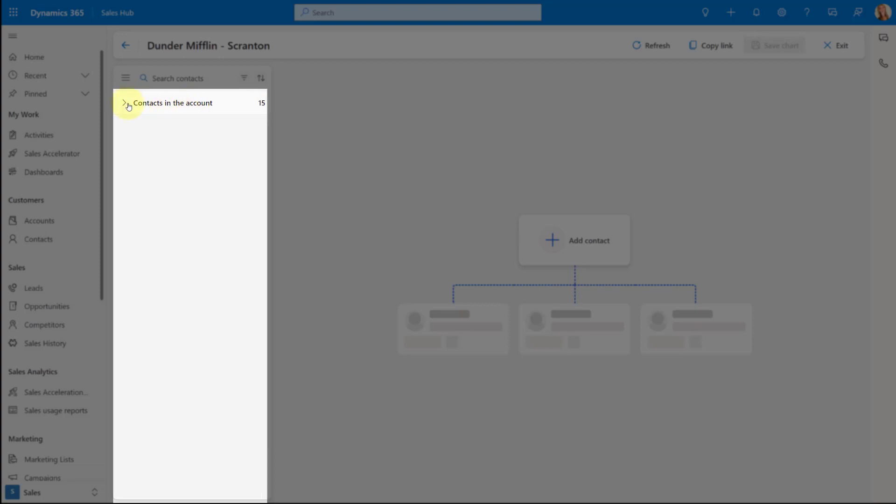
pyautogui.click(125, 104)
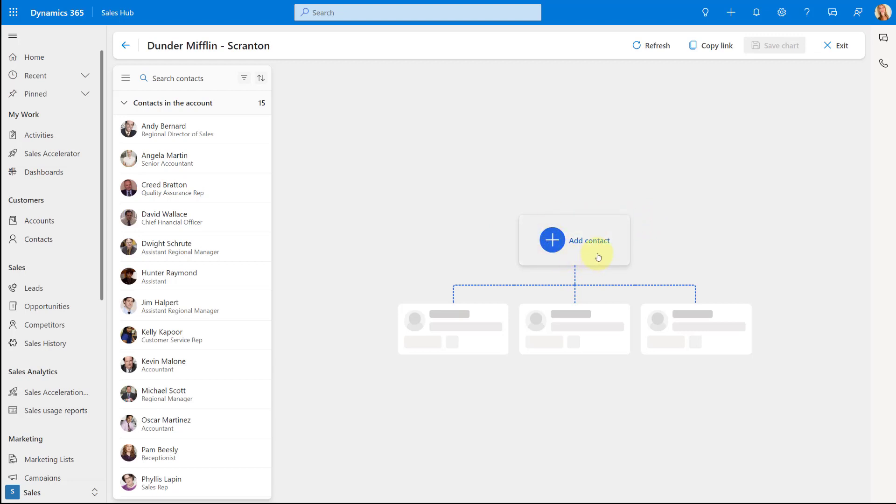
pyautogui.click(551, 240)
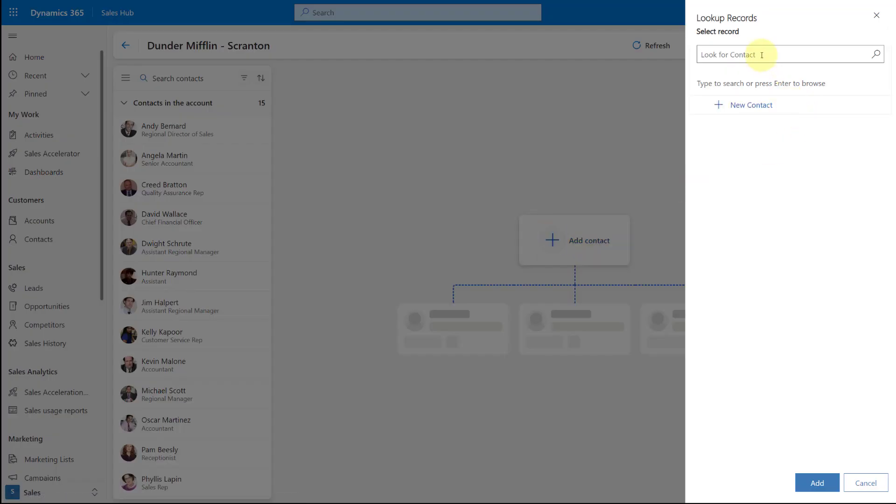
pyautogui.write('david walla')
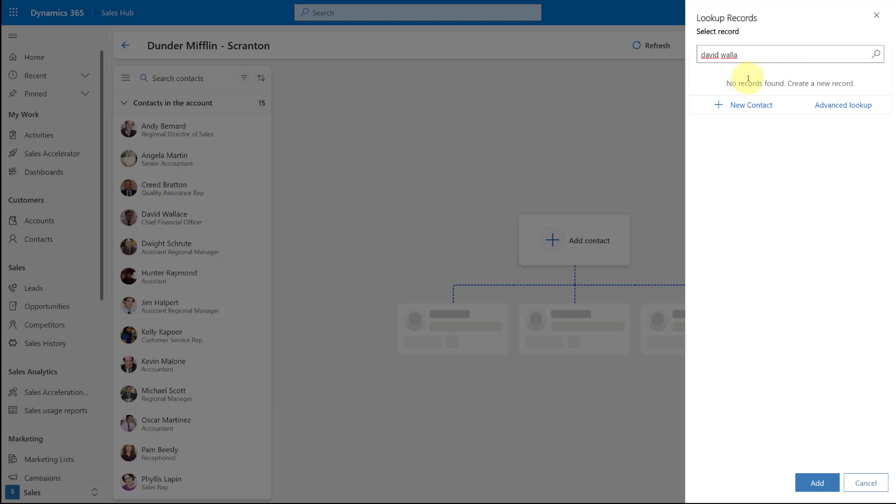
pyautogui.click(877, 16)
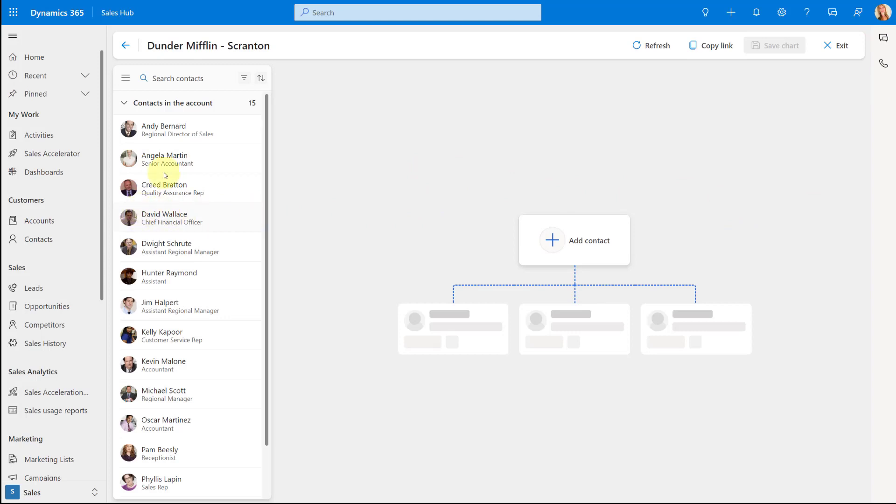
# Search the account's contacts by the Chief Financial Officer's first name and by the job title "chief", and clear the search
pyautogui.click(174, 79)
pyautogui.write('david')
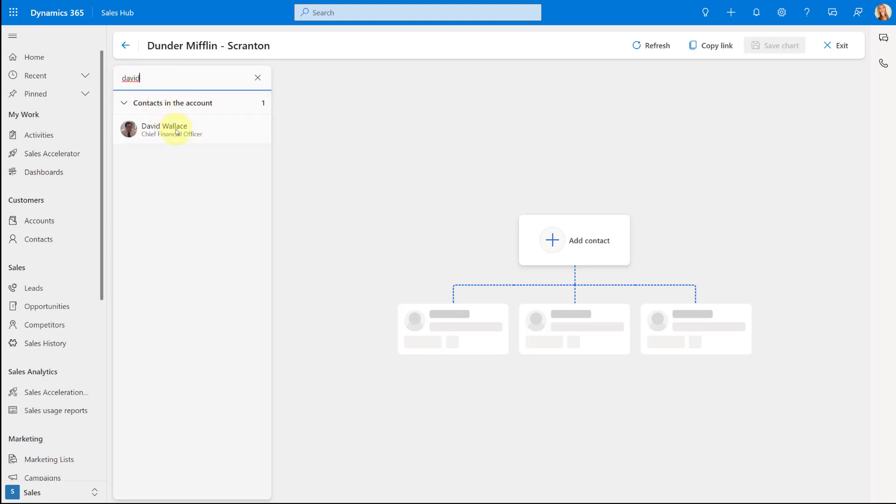
pyautogui.moveTo(162, 79); pyautogui.dragTo(78, 75)
pyautogui.write('chief')
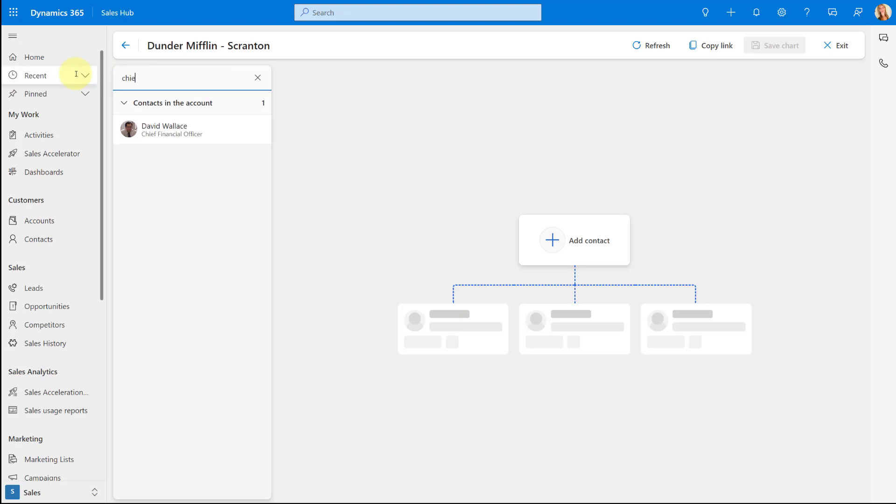
pyautogui.click(257, 78)
# Find the Chief Financial Officer by searching for "chief", place that contact at the top of the org chart and clear the search
pyautogui.click(171, 80)
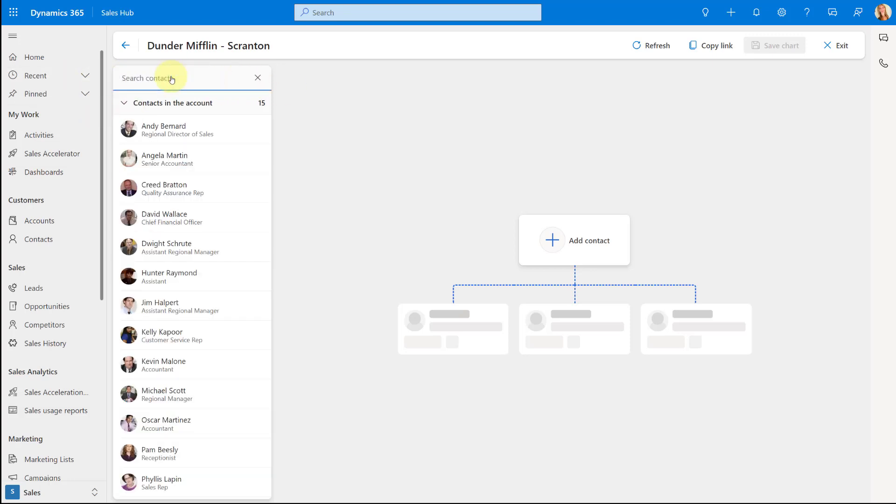
pyautogui.write('chief')
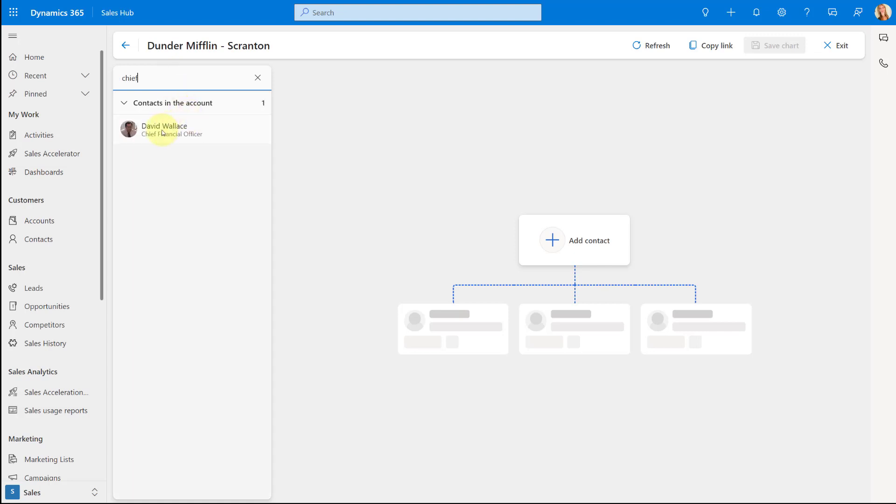
pyautogui.moveTo(162, 133); pyautogui.dragTo(572, 250)
pyautogui.click(258, 77)
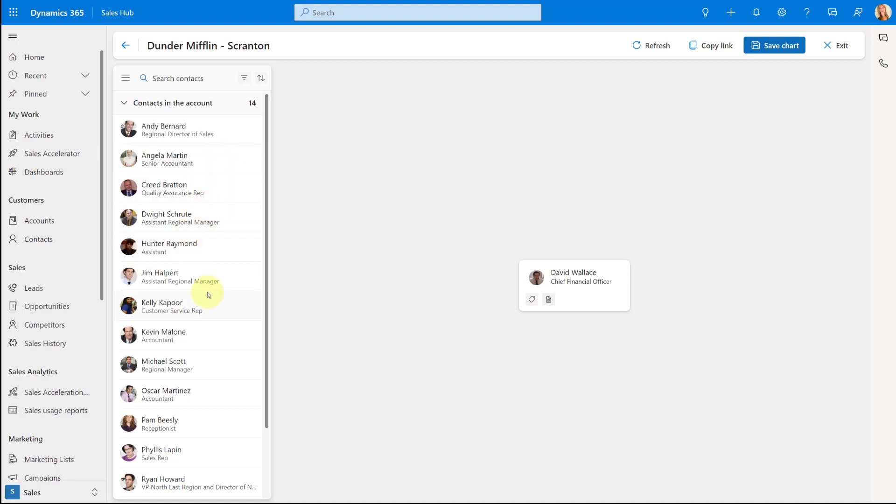
# Add the VP North East Region and, found by searching for "regional", the Regional Manager beneath the Chief Financial Officer
pyautogui.scroll(-3, 200, 345)
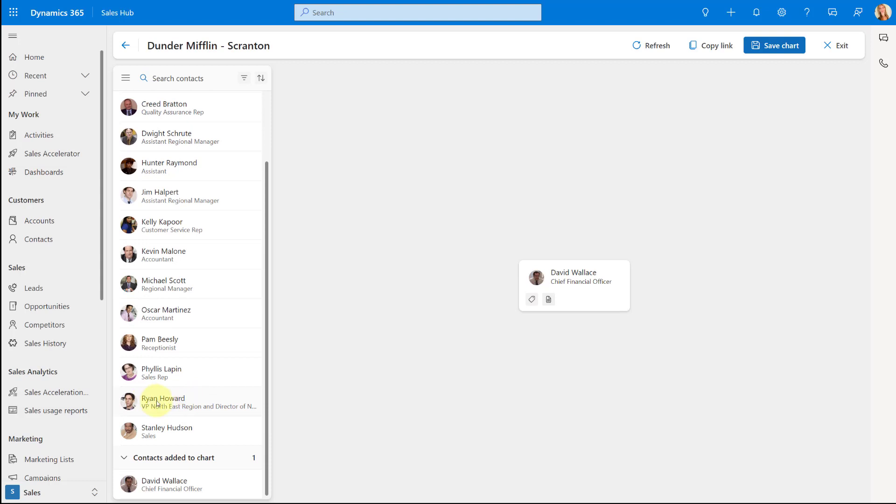
pyautogui.moveTo(161, 400); pyautogui.dragTo(564, 273)
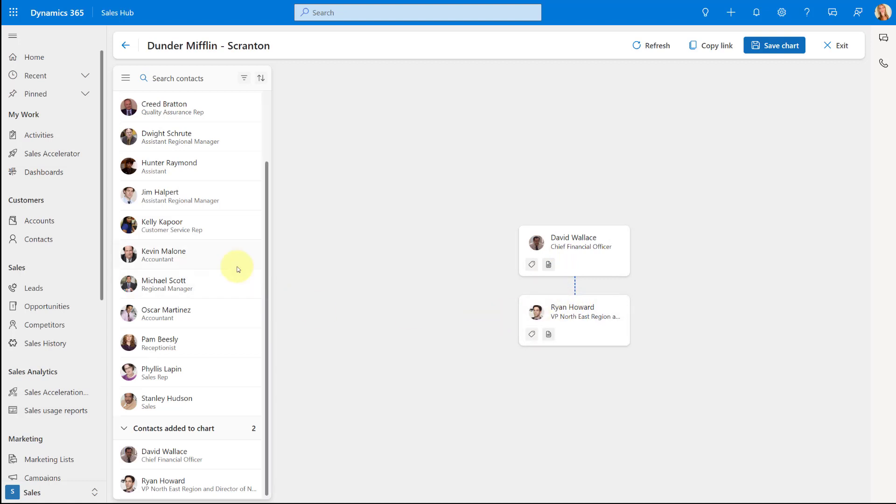
pyautogui.click(182, 79)
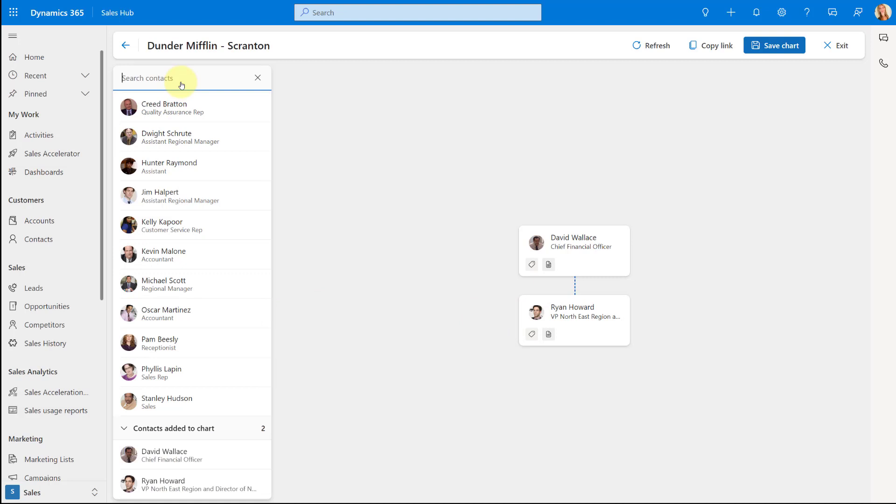
pyautogui.write('regional')
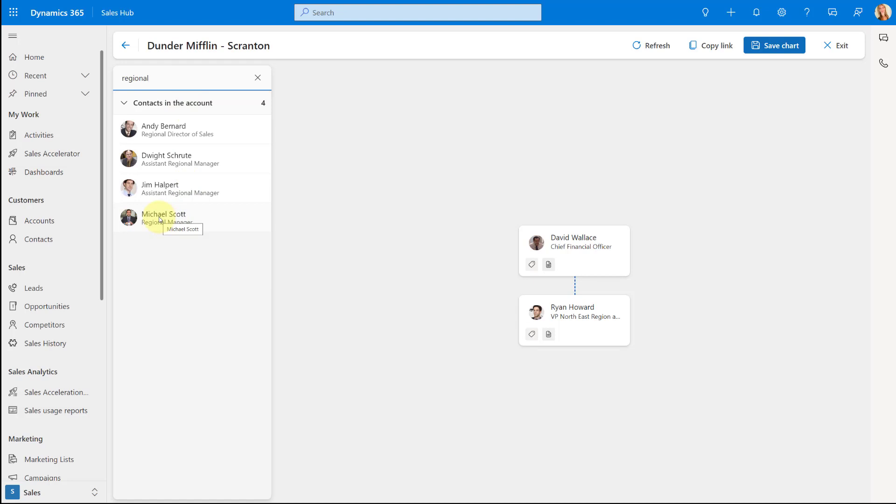
pyautogui.moveTo(159, 219); pyautogui.dragTo(564, 239)
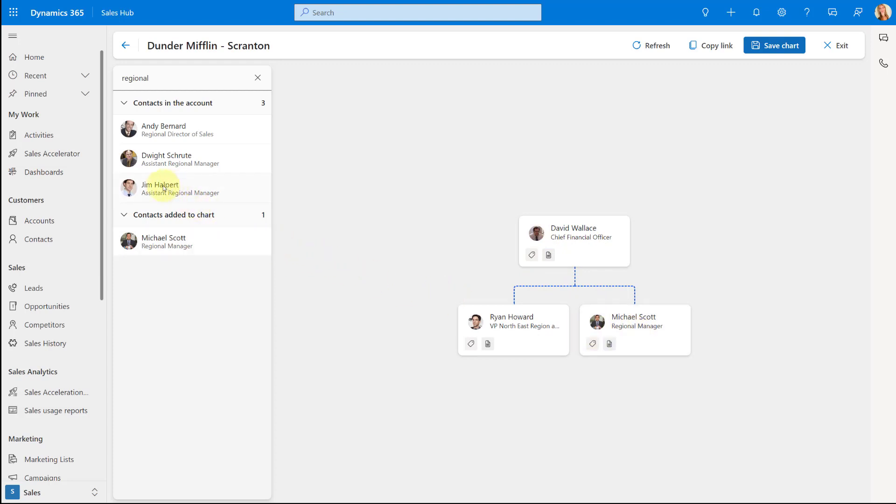
# Place both Assistant Regional Managers under the Regional Manager and the Regional Director of Sales under the first assistant manager, and clear the contact search
pyautogui.moveTo(163, 188); pyautogui.dragTo(633, 331)
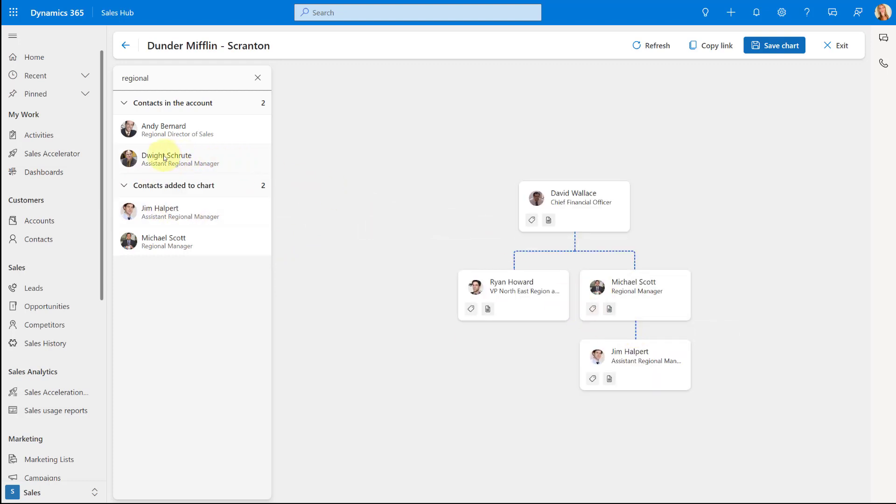
pyautogui.moveTo(164, 158); pyautogui.dragTo(647, 290)
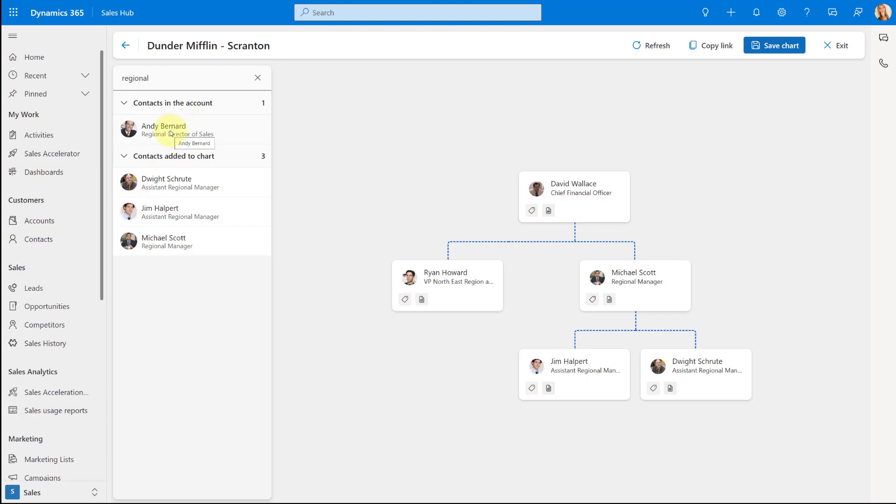
pyautogui.moveTo(170, 134); pyautogui.dragTo(577, 371)
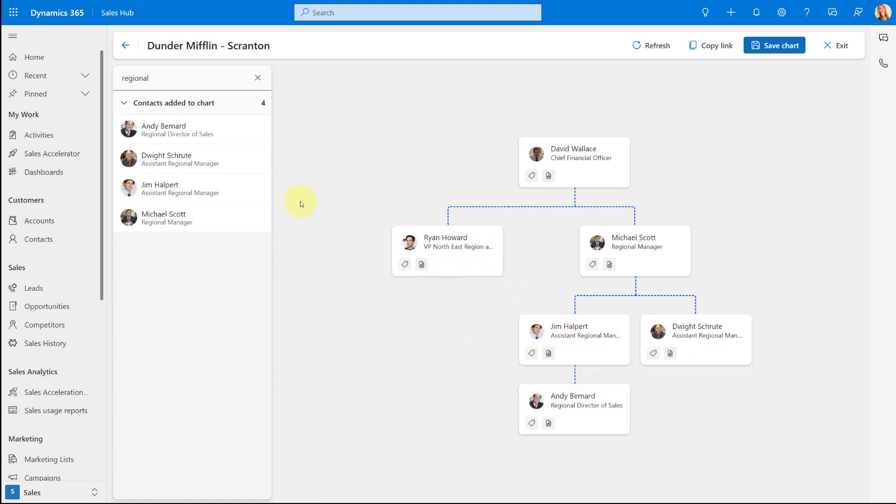
pyautogui.click(258, 77)
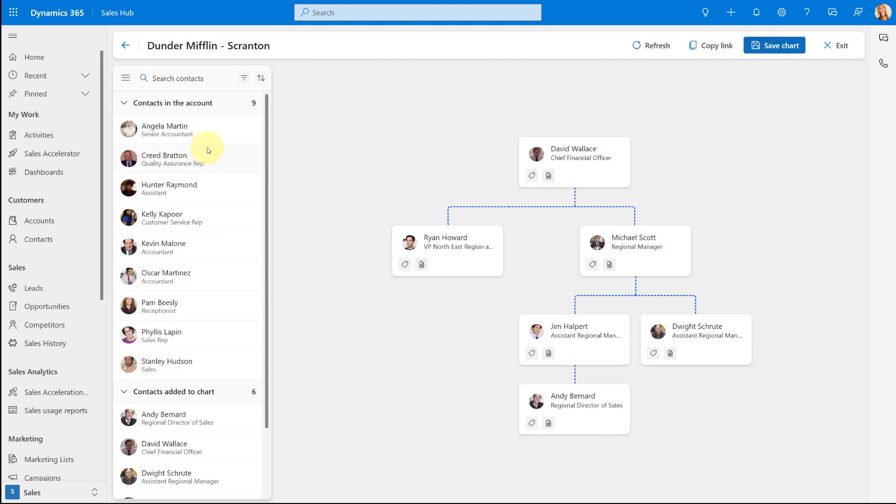
# Add the Senior Accountant under the Regional Manager and place the two Accountants under the Senior Accountant
pyautogui.moveTo(180, 127); pyautogui.dragTo(643, 241)
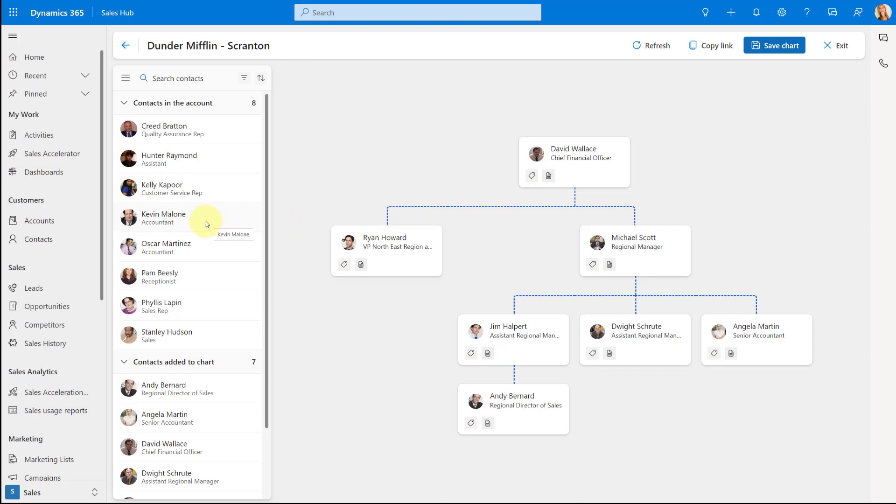
pyautogui.moveTo(188, 217); pyautogui.dragTo(758, 329)
pyautogui.moveTo(175, 220); pyautogui.dragTo(770, 335)
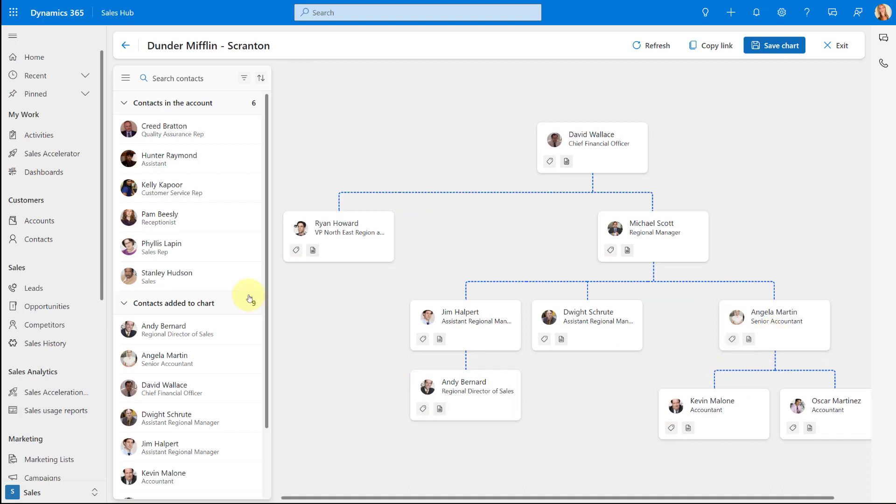
# Place the Sales Rep and the contact with the title Sales under the Regional Director of Sales
pyautogui.moveTo(161, 244); pyautogui.dragTo(441, 392)
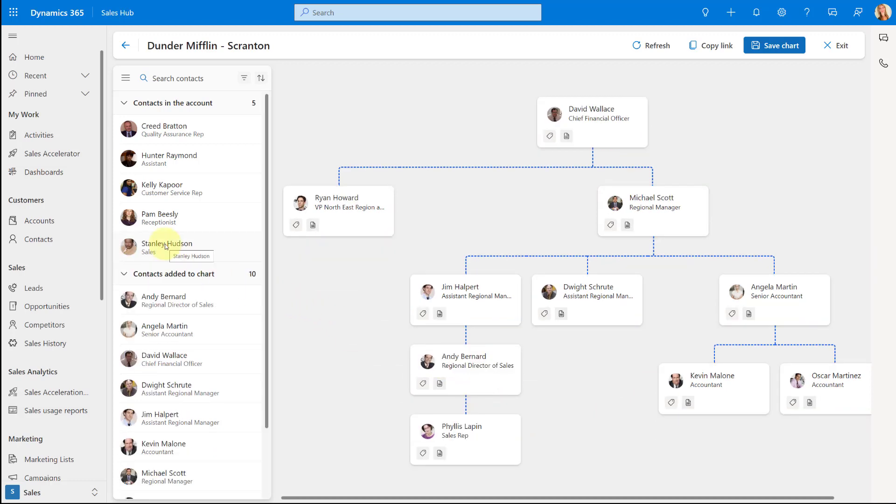
pyautogui.moveTo(165, 246); pyautogui.dragTo(472, 368)
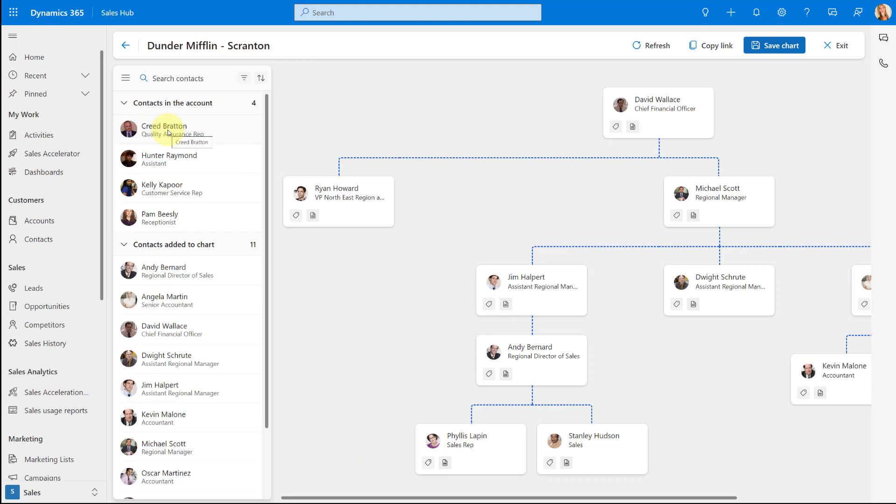
# Add the Quality Assurance Rep and the Receptionist to the org chart as direct reports of the Regional Manager
pyautogui.moveTo(169, 133); pyautogui.dragTo(725, 195)
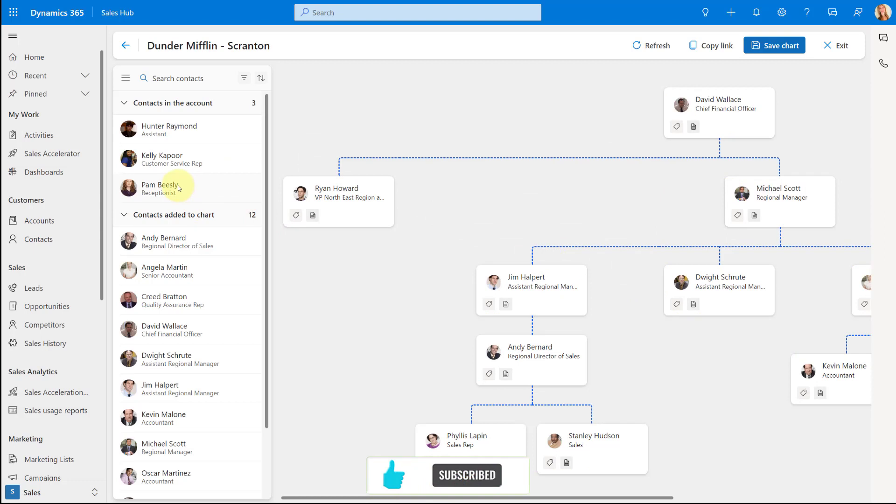
pyautogui.moveTo(179, 188); pyautogui.dragTo(792, 195)
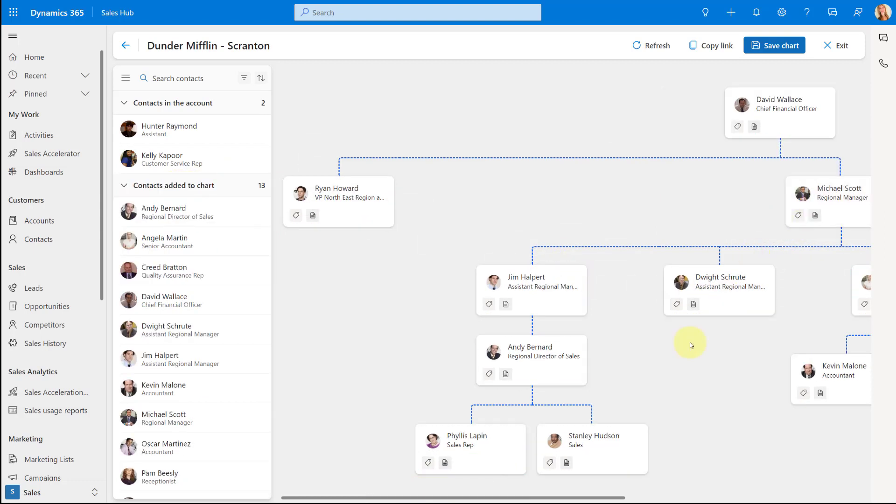
pyautogui.moveTo(400, 499); pyautogui.dragTo(513, 497)
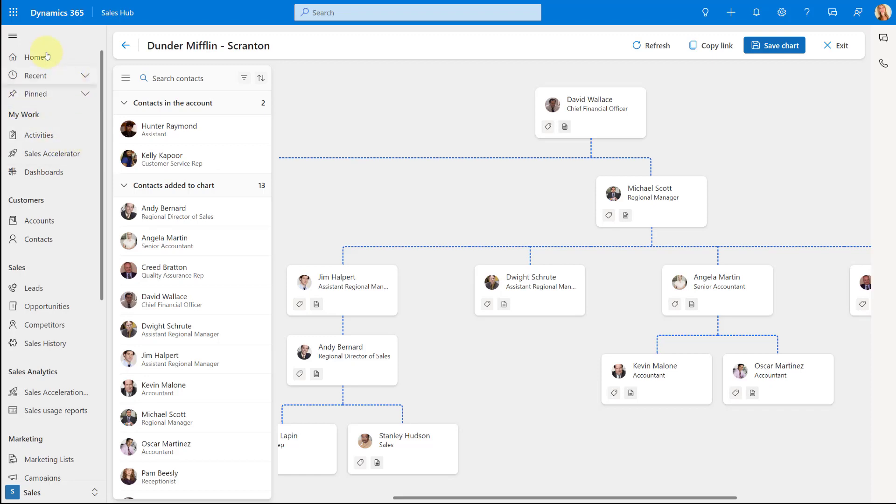
# Collapse the site navigation to widen the chart area, and switch the contact list to its compact form and back
pyautogui.click(12, 35)
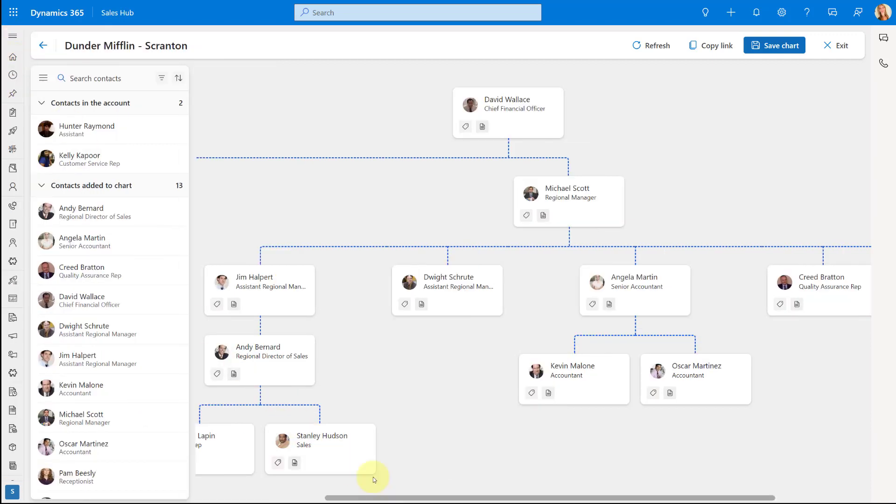
pyautogui.click(43, 80)
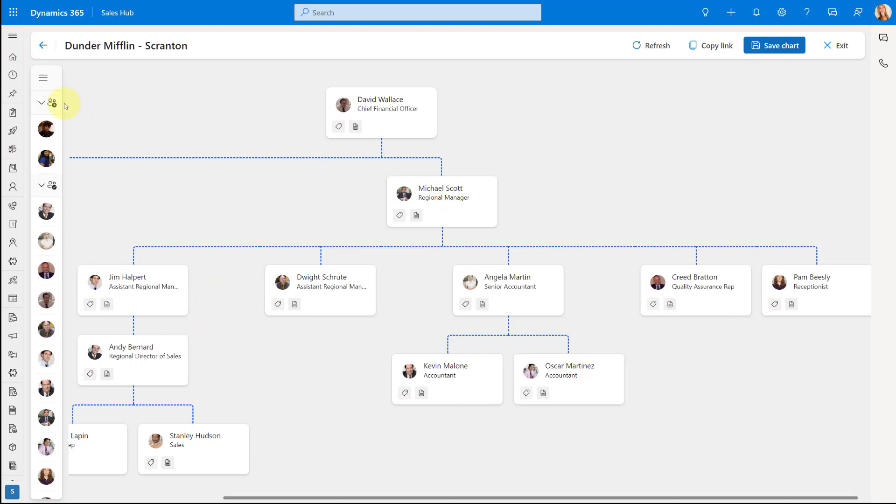
pyautogui.click(44, 78)
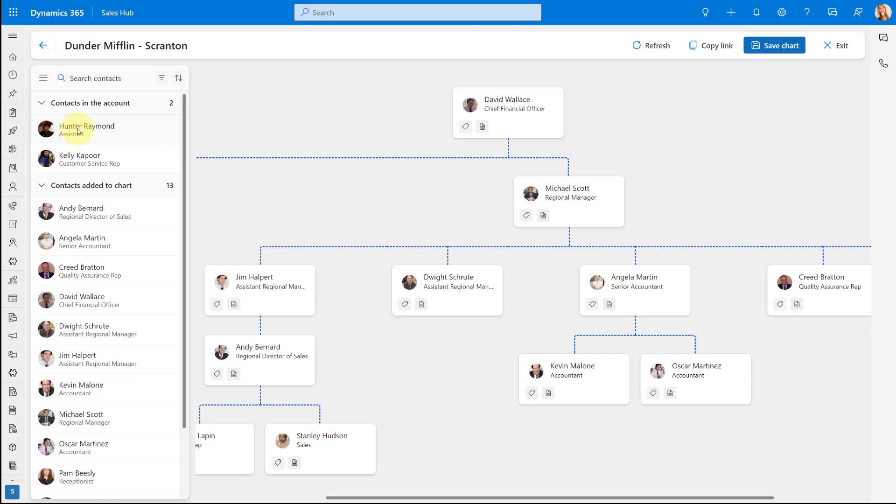
# Add the contact titled Assistant to the chart under the Chief Financial Officer and set that contact as assistant
pyautogui.moveTo(77, 131); pyautogui.dragTo(514, 99)
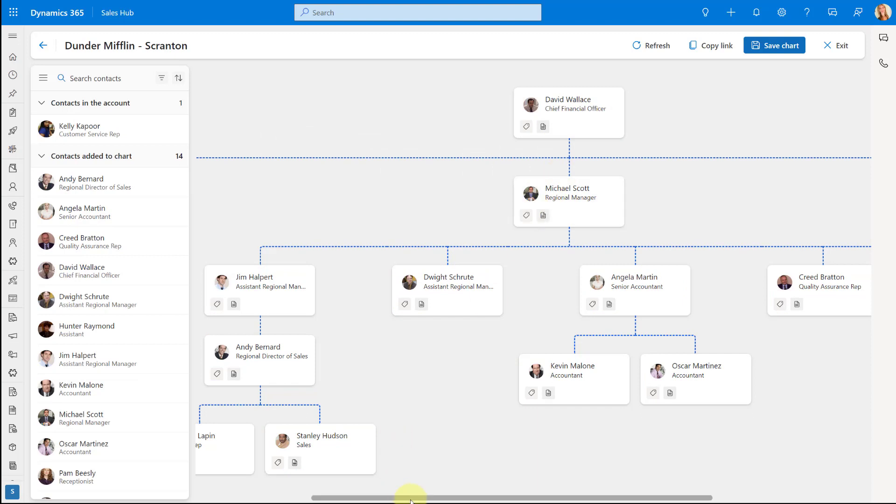
pyautogui.moveTo(410, 499); pyautogui.dragTo(601, 499)
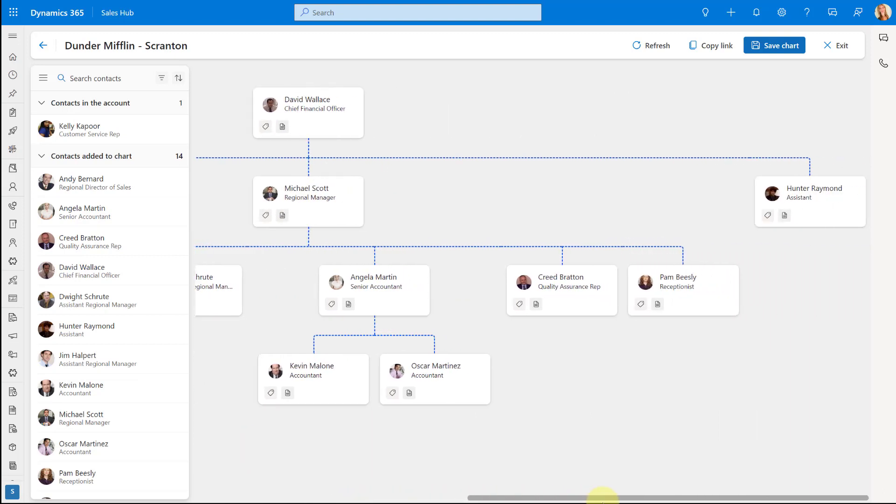
pyautogui.moveTo(855, 191)
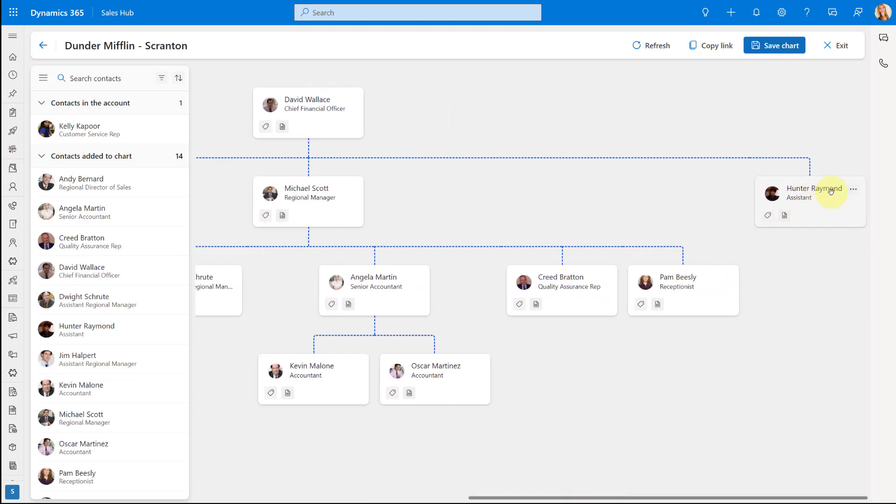
pyautogui.click(854, 192)
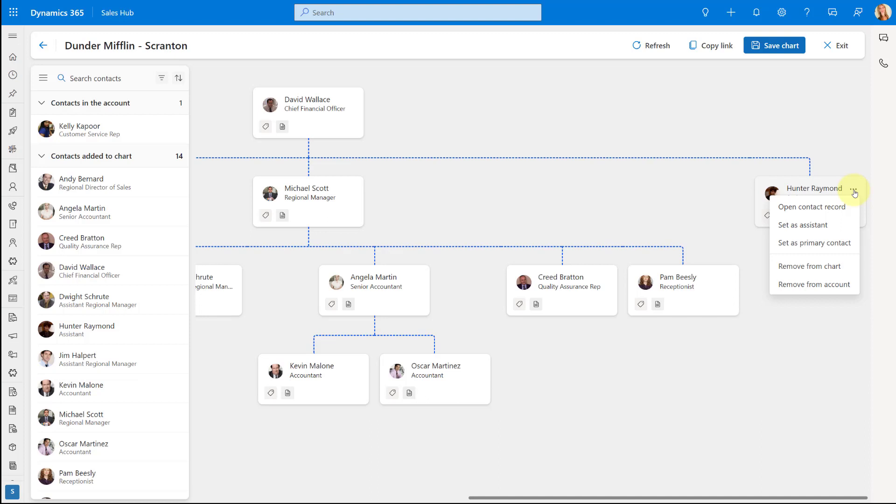
pyautogui.click(799, 227)
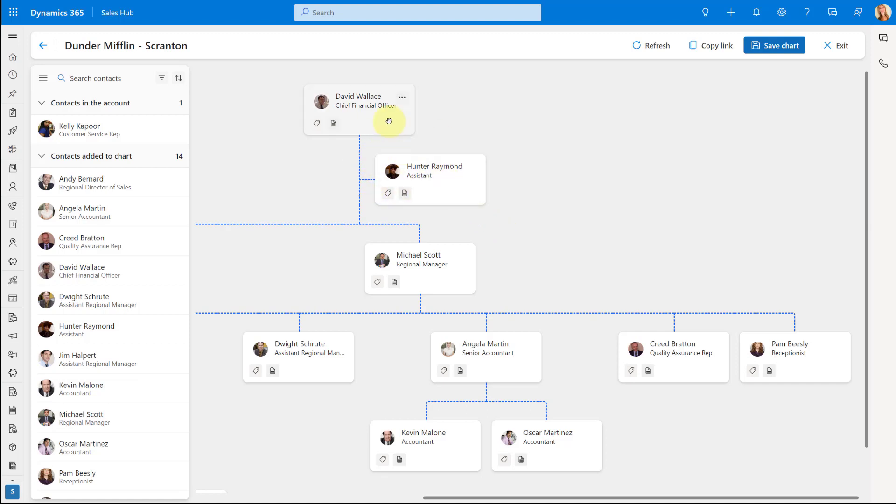
pyautogui.moveTo(346, 117)
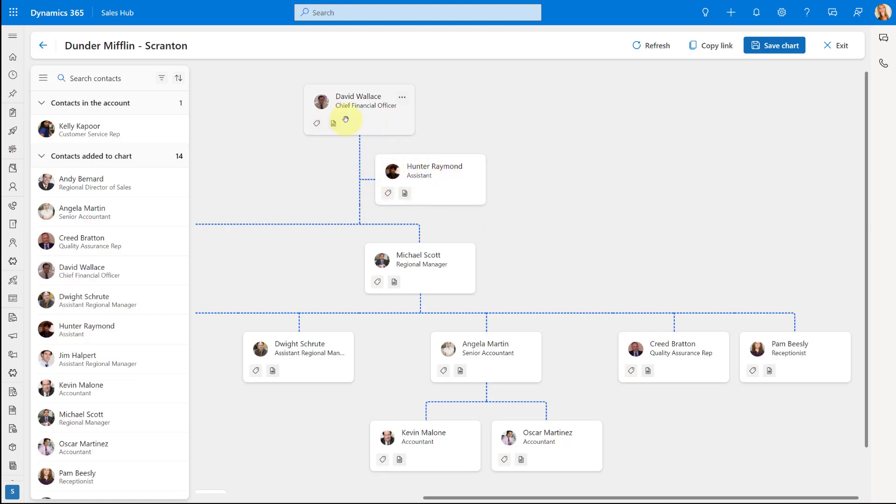
pyautogui.click(402, 100)
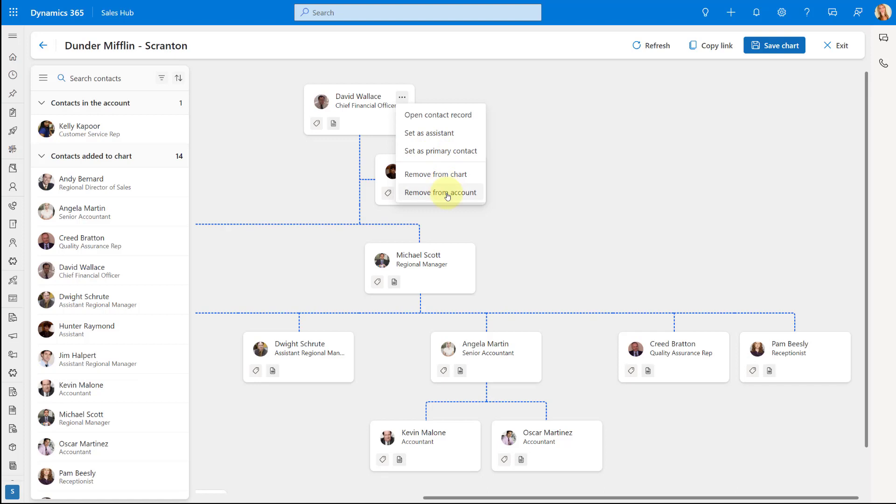
pyautogui.click(595, 218)
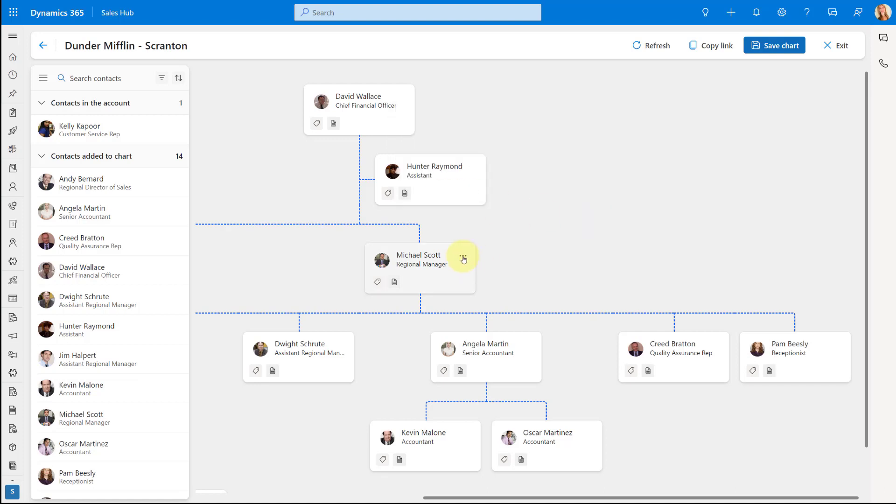
# Set the Regional Manager as the account's primary contact
pyautogui.click(462, 257)
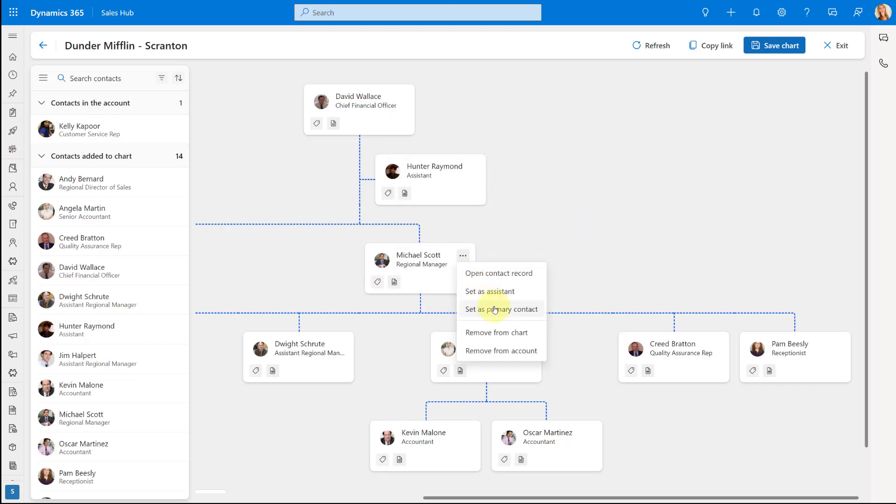
pyautogui.click(478, 309)
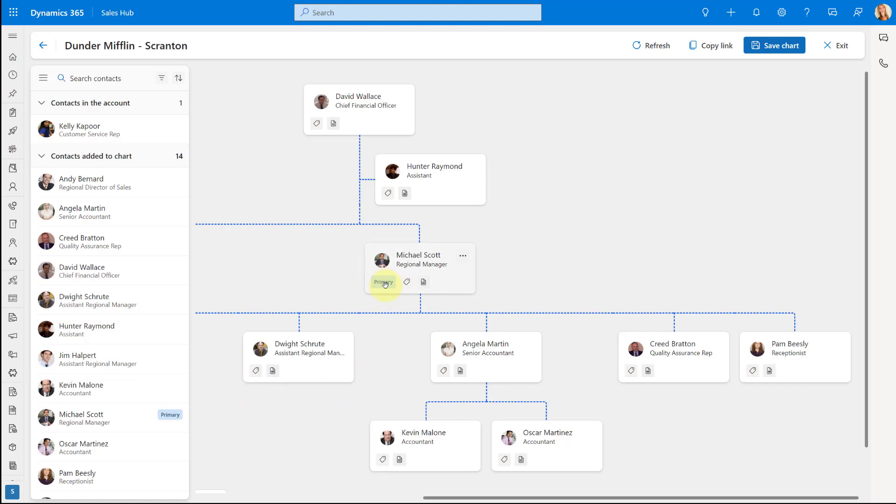
# Tag the Assistant Regional Manager without direct reports as Influencer and the Regional Manager as Decision maker
pyautogui.hscroll(-1, 534, 498)
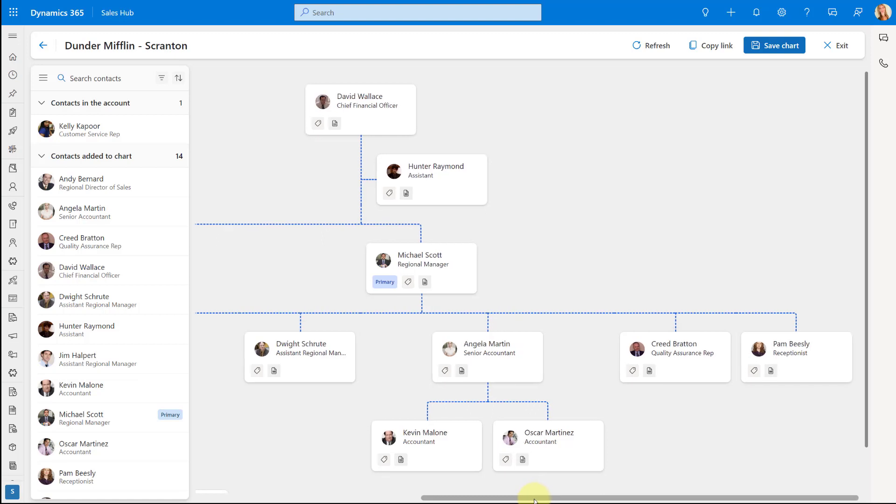
pyautogui.moveTo(534, 500); pyautogui.dragTo(426, 500)
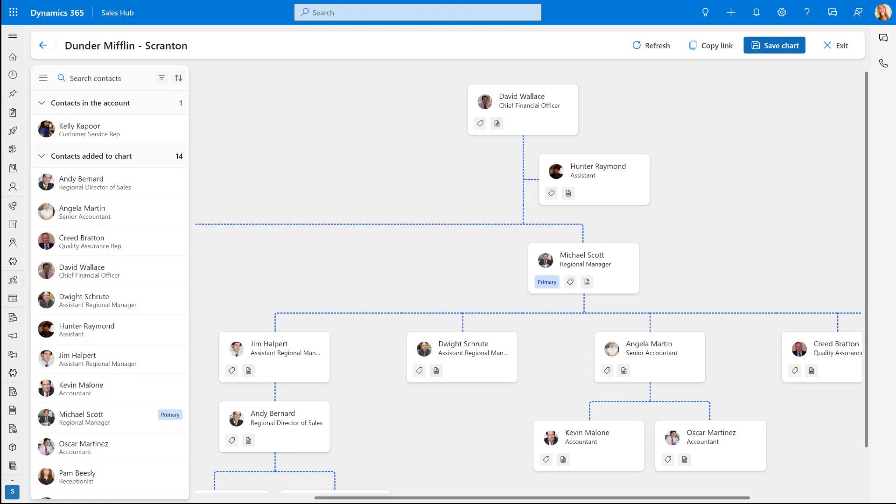
pyautogui.moveTo(429, 346)
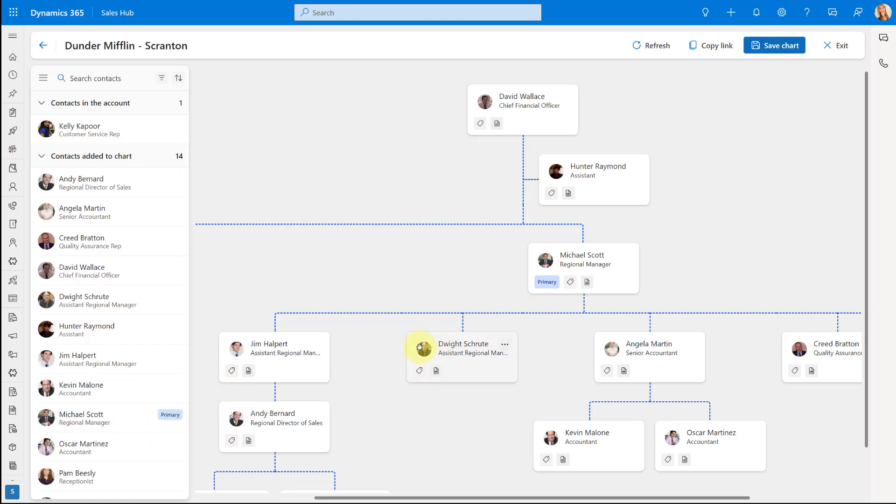
pyautogui.moveTo(420, 347); pyautogui.dragTo(424, 340)
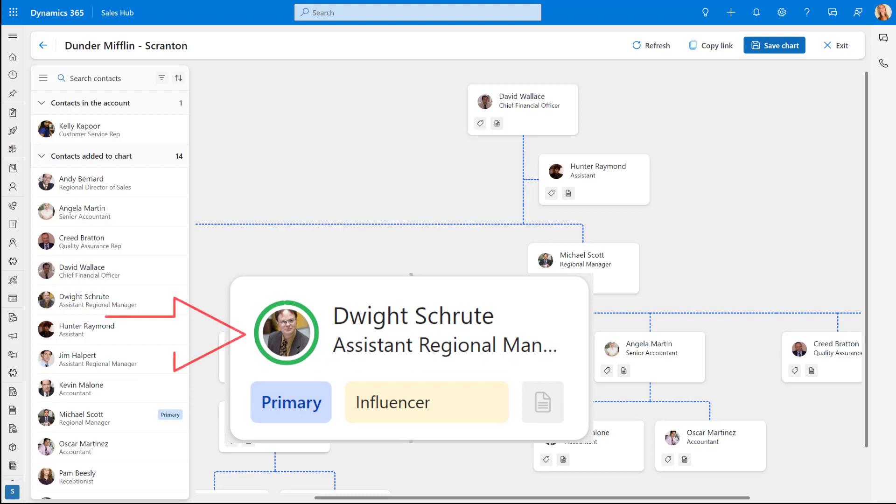
pyautogui.moveTo(483, 497); pyautogui.dragTo(545, 498)
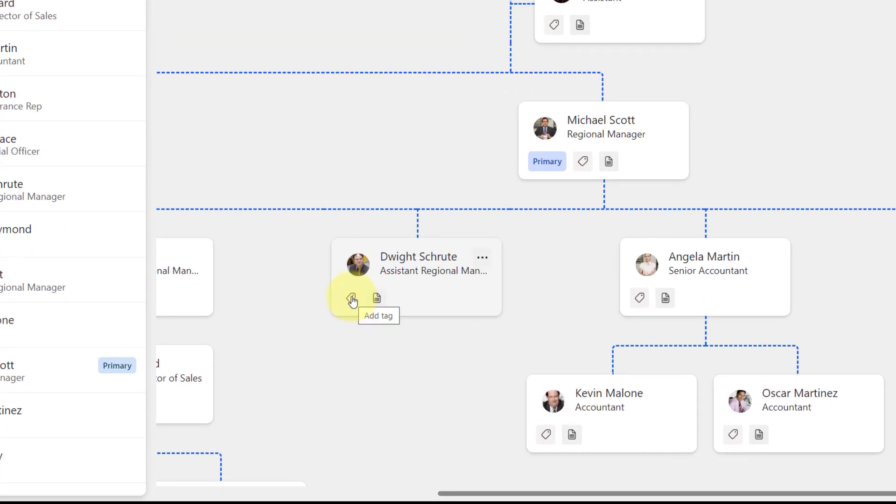
pyautogui.click(351, 298)
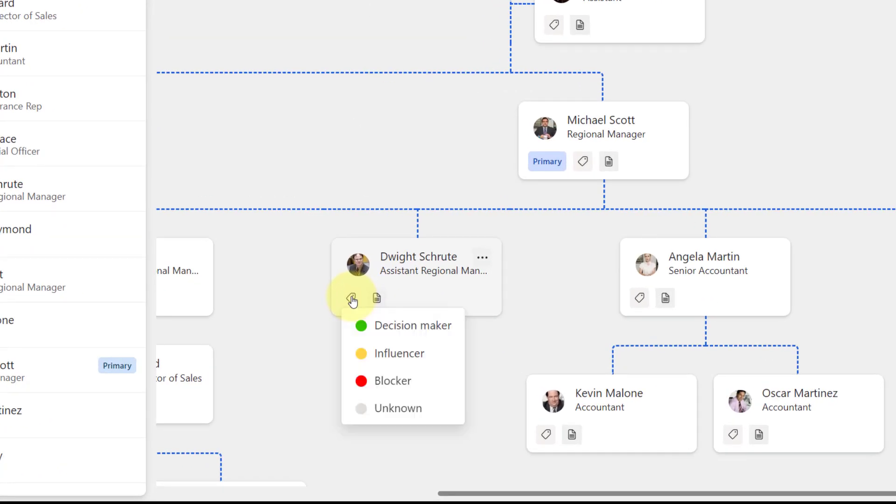
pyautogui.click(394, 356)
pyautogui.click(583, 163)
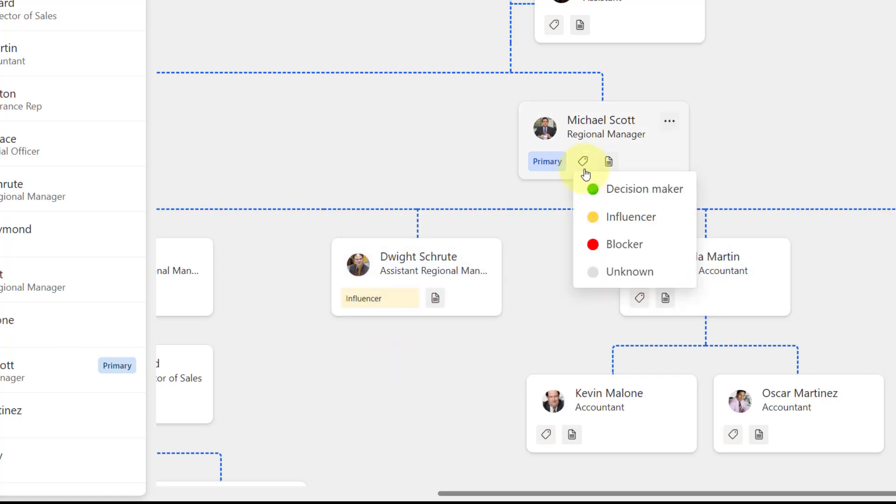
pyautogui.click(612, 189)
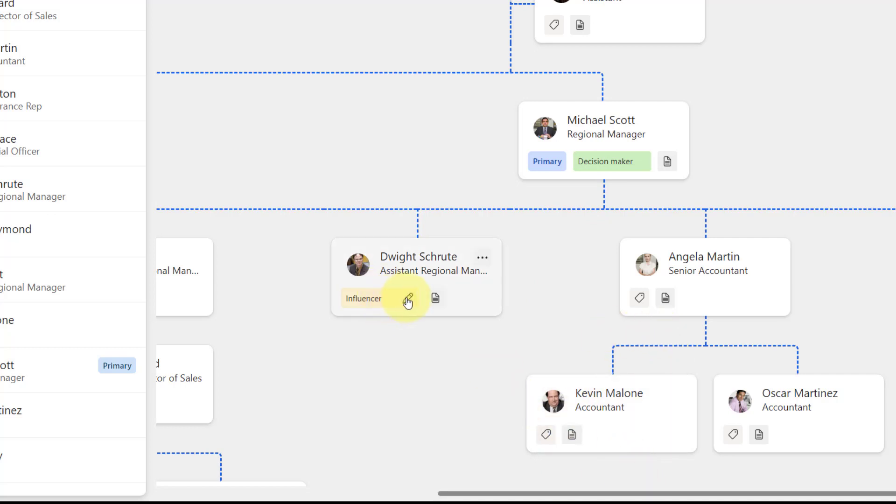
# Change the tag of the Assistant Regional Manager without direct reports to Blocker and save the chart
pyautogui.click(407, 299)
pyautogui.click(423, 385)
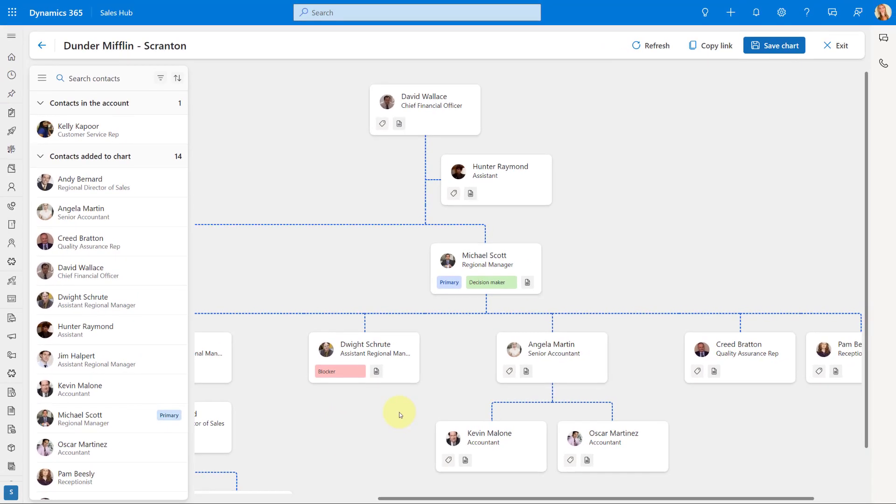
pyautogui.hotkey('ctrl', 's')
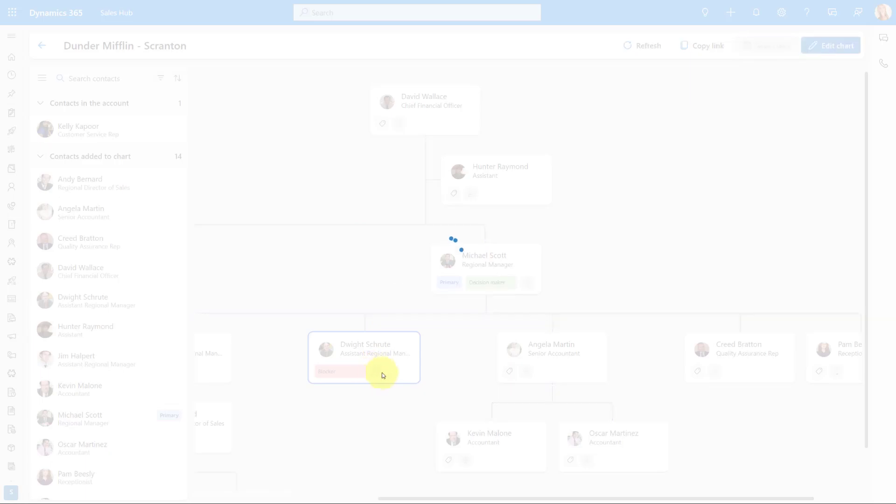
# View the contact details of the Assistant Regional Manager tagged Blocker and close them without saving
pyautogui.click(377, 372)
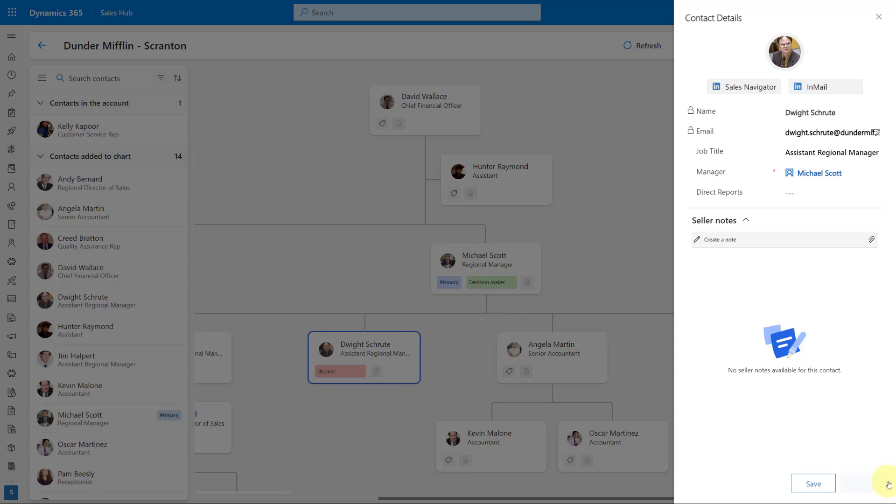
pyautogui.click(861, 484)
# Put the chart back into edit mode and open the Senior Accountant's contact details to check the direct reports
pyautogui.scroll(-1, 587, 388)
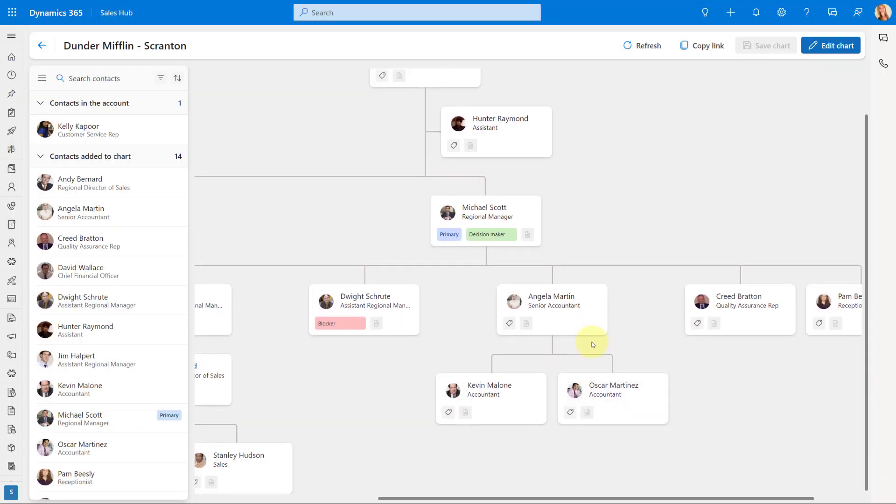
pyautogui.click(839, 48)
pyautogui.click(526, 324)
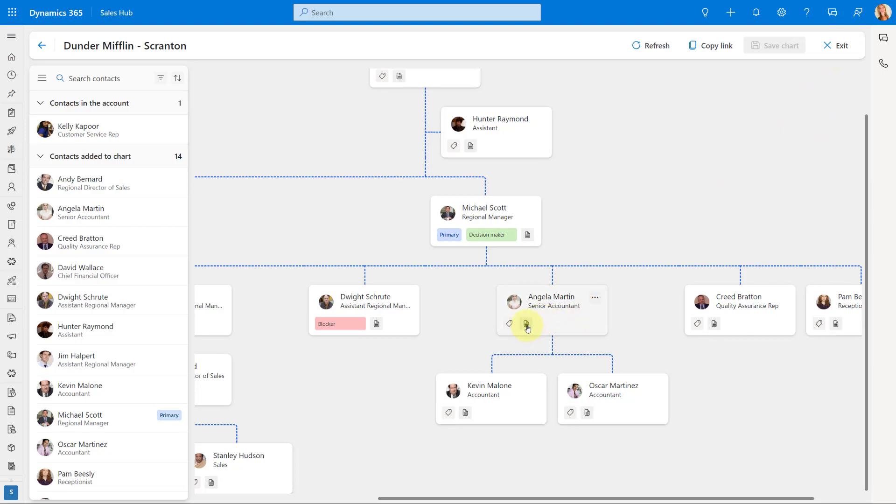
pyautogui.click(875, 196)
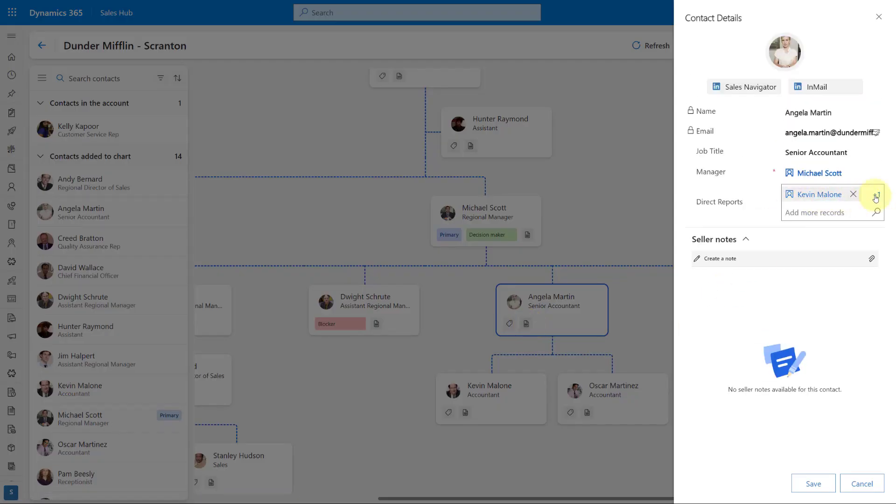
pyautogui.click(875, 196)
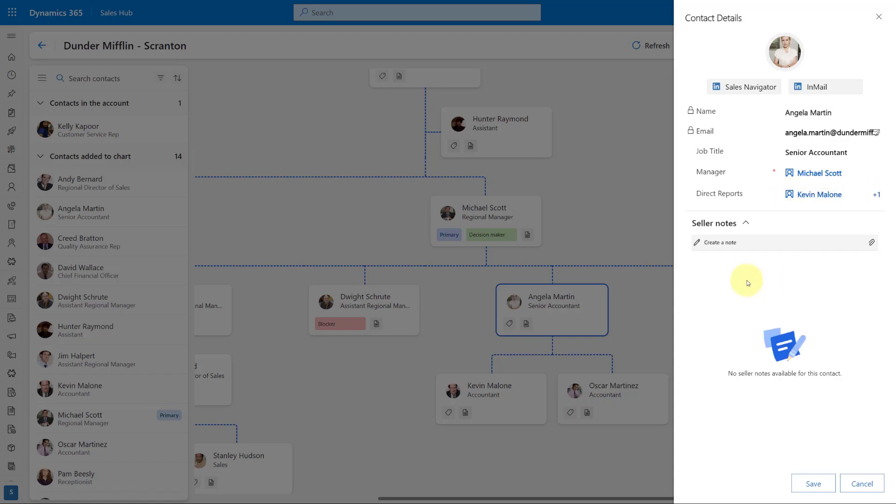
pyautogui.click(744, 280)
# Save a seller note titled "This is a note" with the text "Hello hello hello" for the Senior Accountant, and close the contact details
pyautogui.click(720, 247)
pyautogui.click(728, 256)
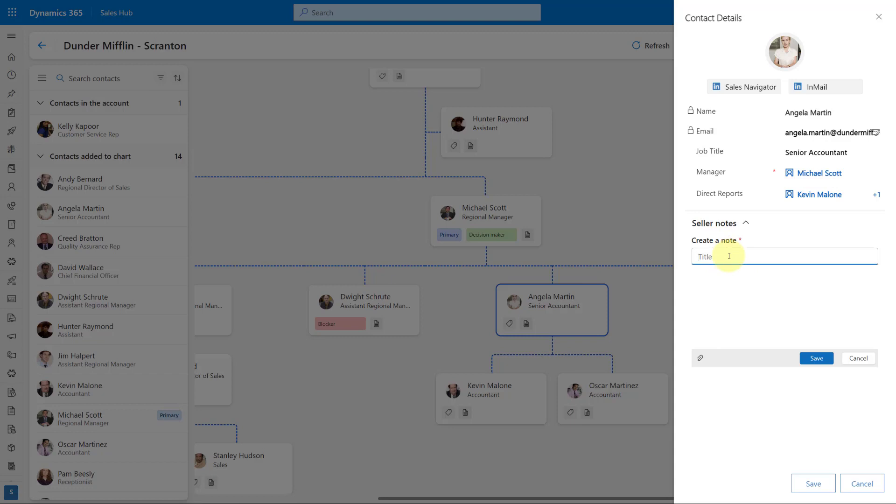
pyautogui.write('This isi')
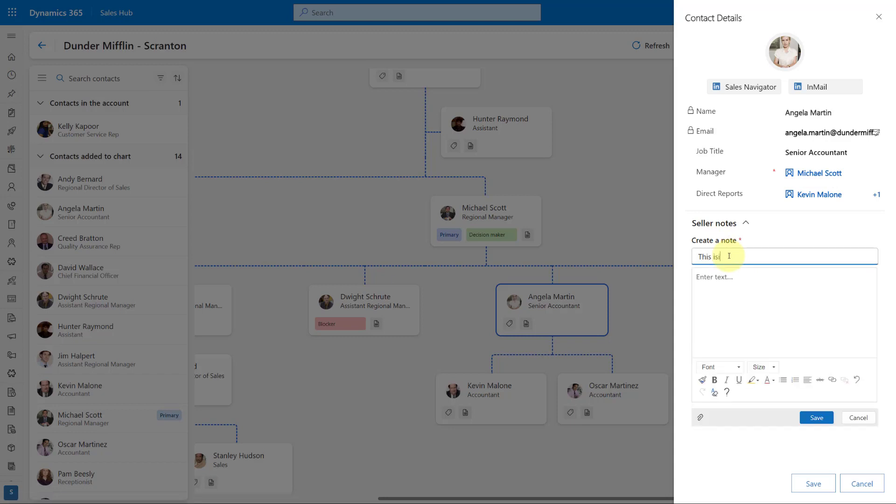
pyautogui.press('BackSpace')
pyautogui.write('a note')
pyautogui.click(744, 285)
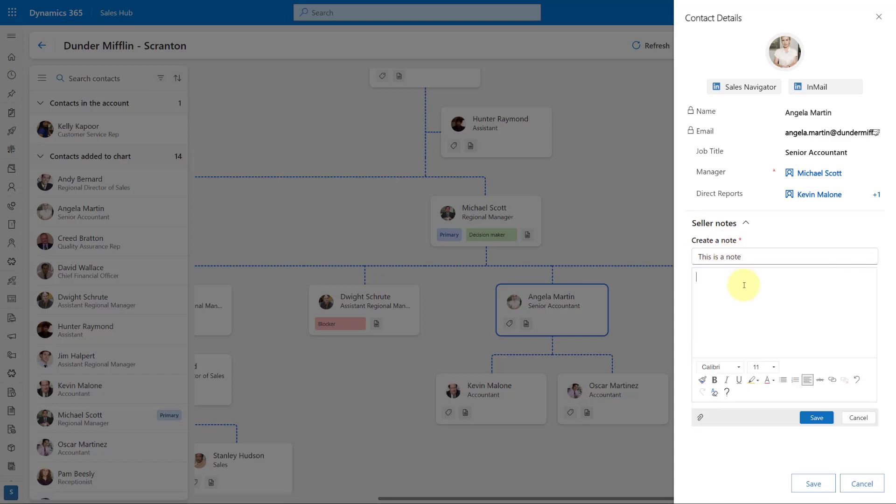
pyautogui.write('Hello hello hello')
pyautogui.click(816, 420)
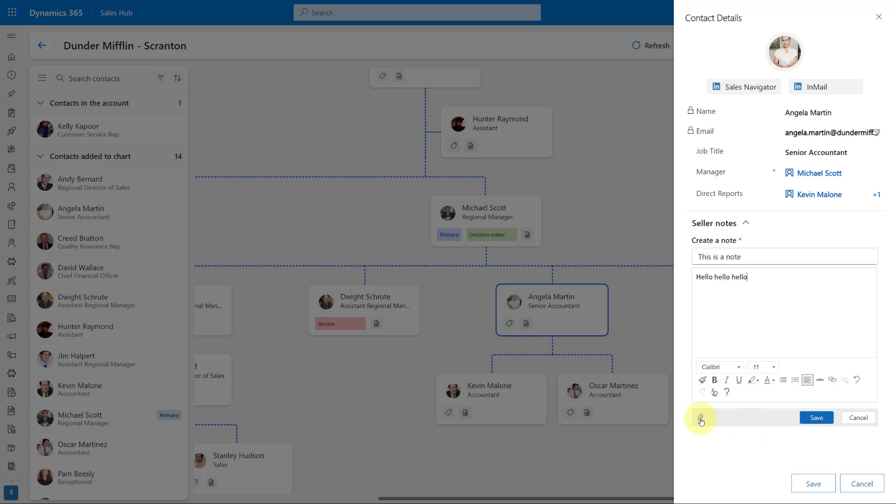
pyautogui.click(816, 417)
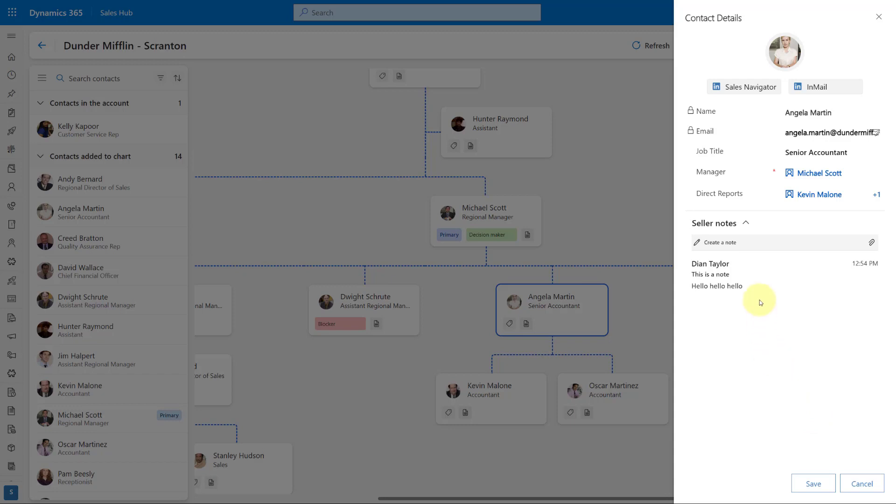
pyautogui.moveTo(732, 280)
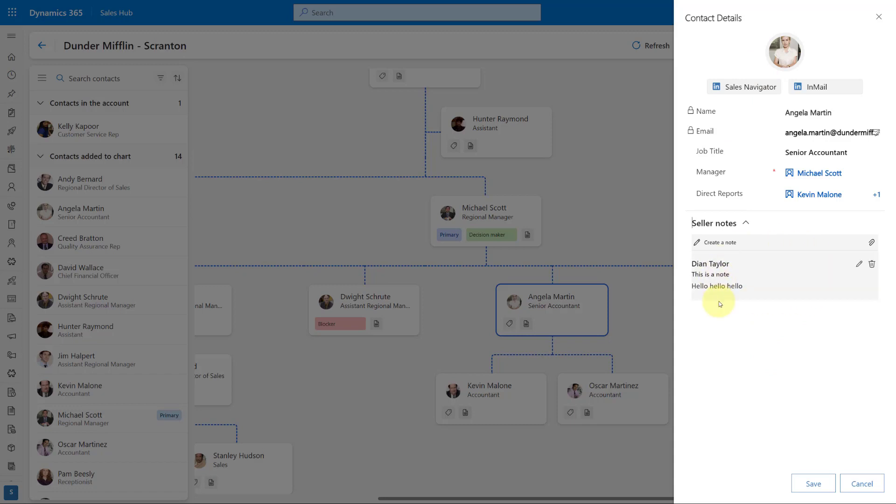
pyautogui.click(864, 487)
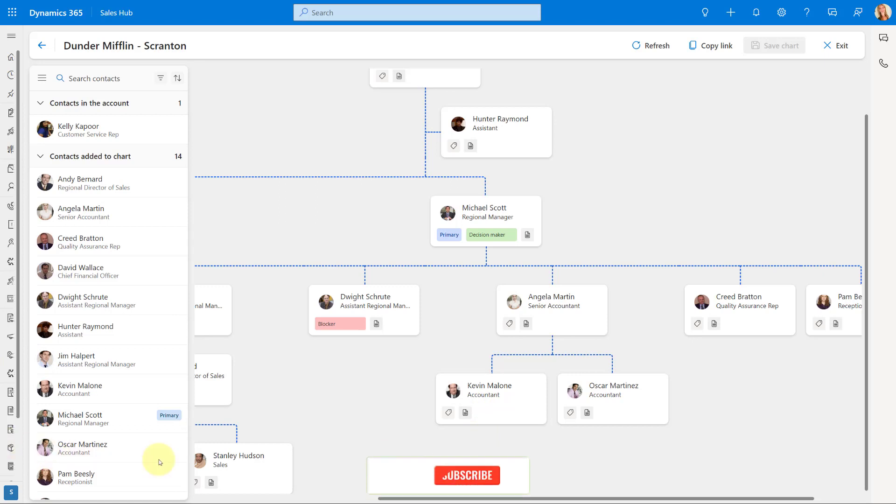
# Open the tag choices for the Assistant Regional Manager tagged Blocker
pyautogui.moveTo(338, 325)
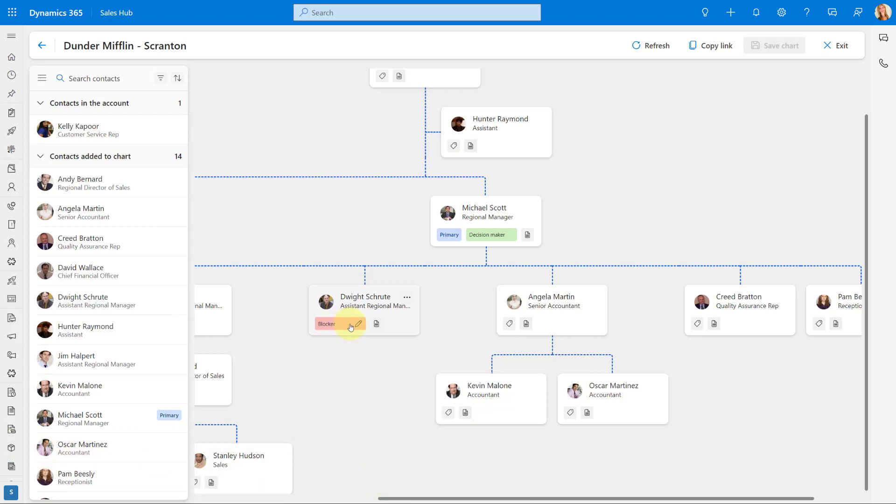
pyautogui.click(357, 324)
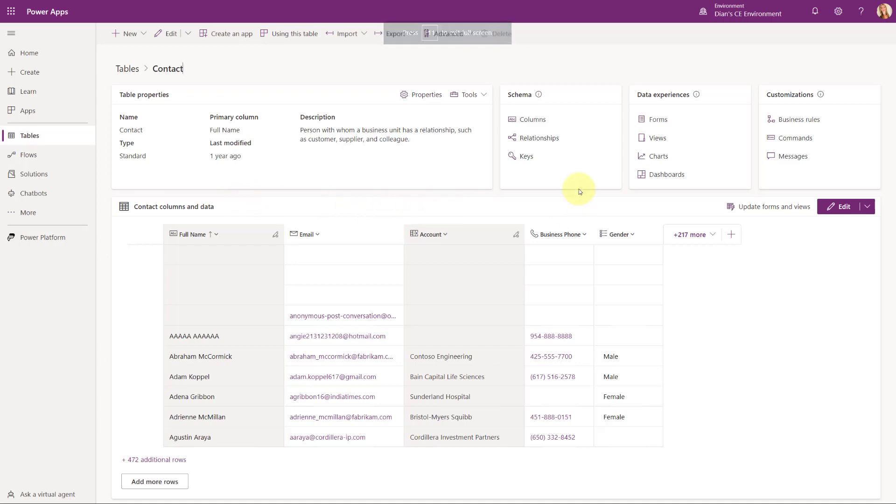
# In Power Apps, list the Contact table's columns and search them for msdyn_decisioninfluencetag
pyautogui.click(530, 119)
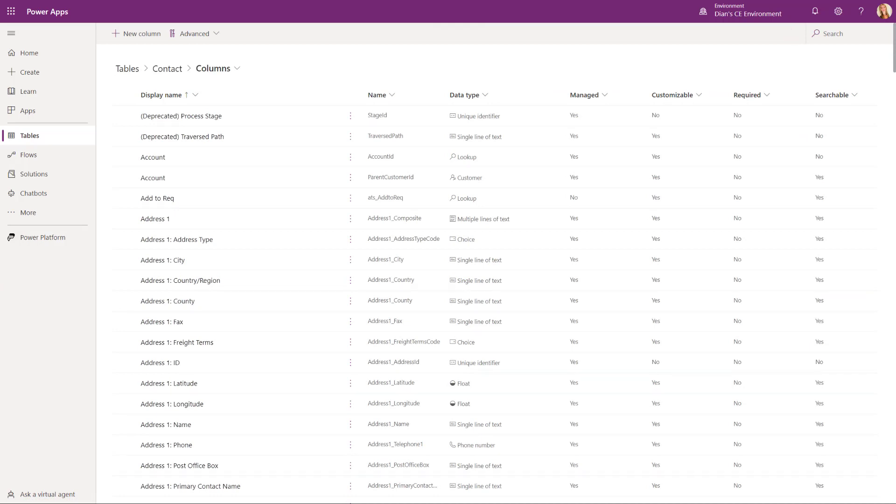
pyautogui.click(833, 33)
pyautogui.write('decisioninfluencetag')
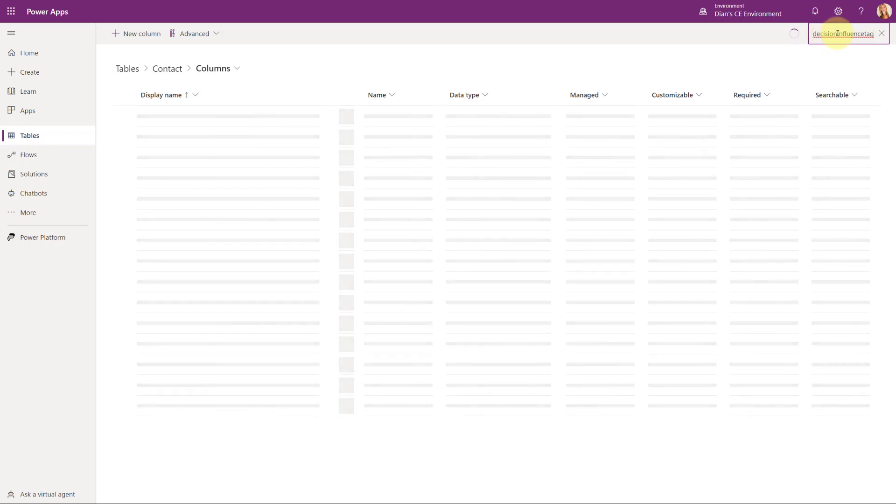
pyautogui.click(835, 35)
pyautogui.hotkey('shift', 'Home')
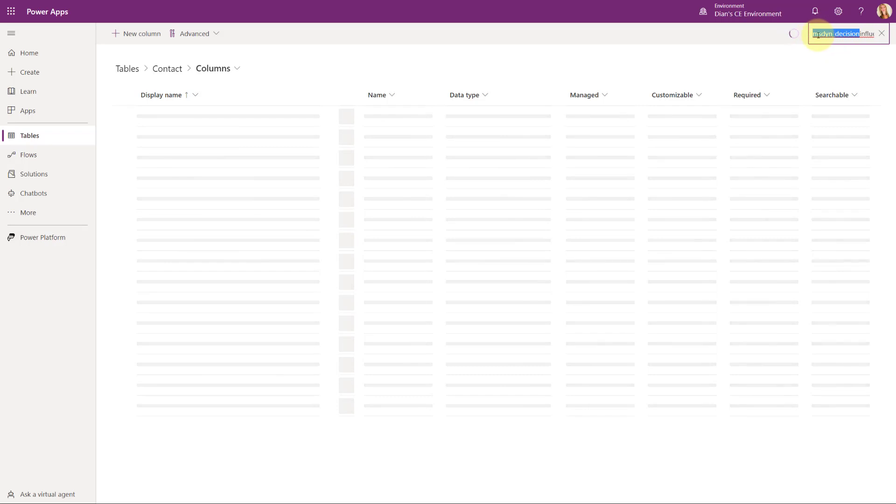
pyautogui.click(856, 33)
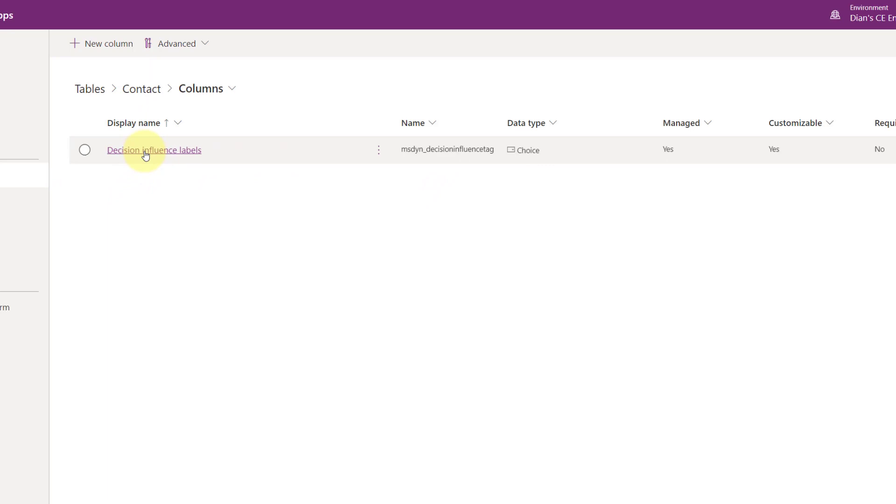
# Examine the choice labels, values and colours of the Decision influence labels column, and close it without saving
pyautogui.click(145, 154)
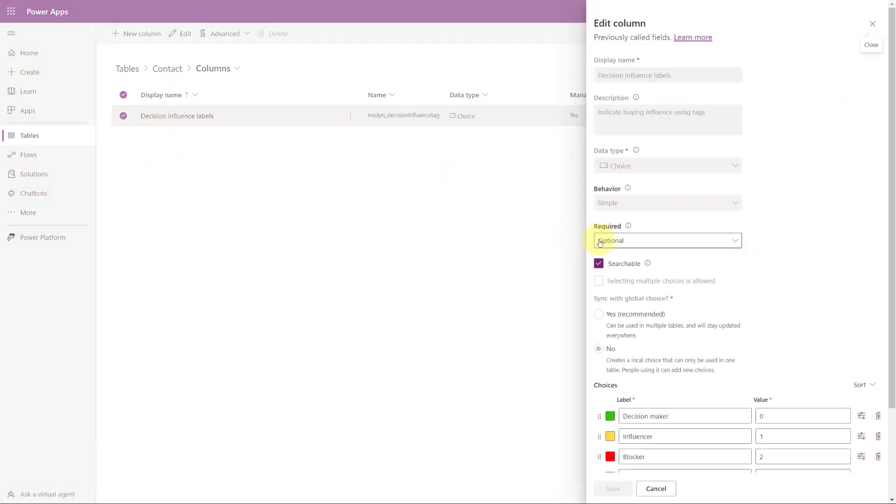
pyautogui.scroll(-3, 750, 350)
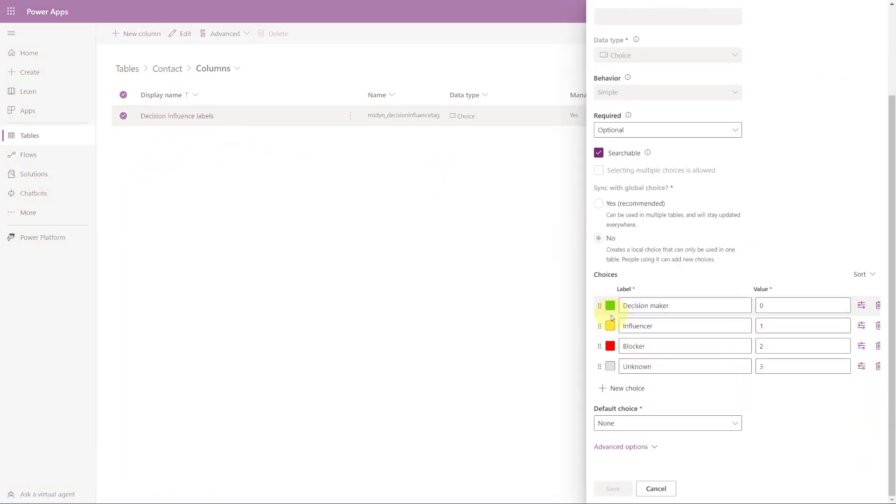
pyautogui.click(640, 348)
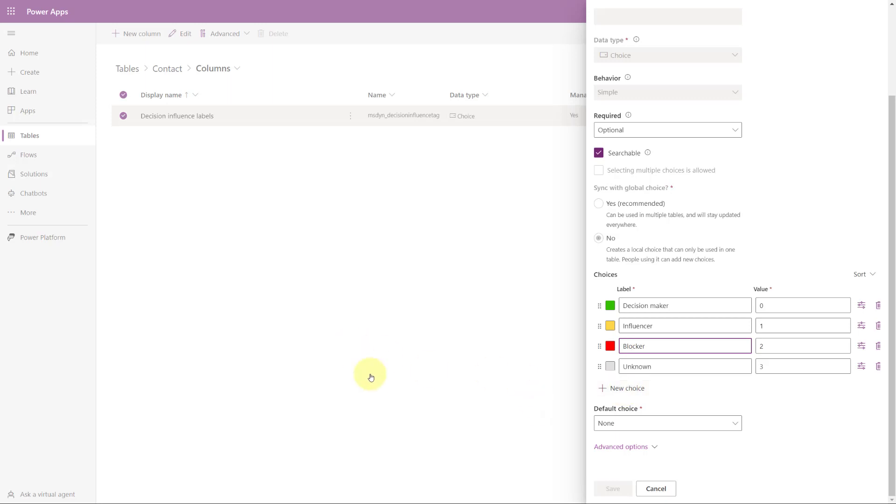
pyautogui.click(654, 489)
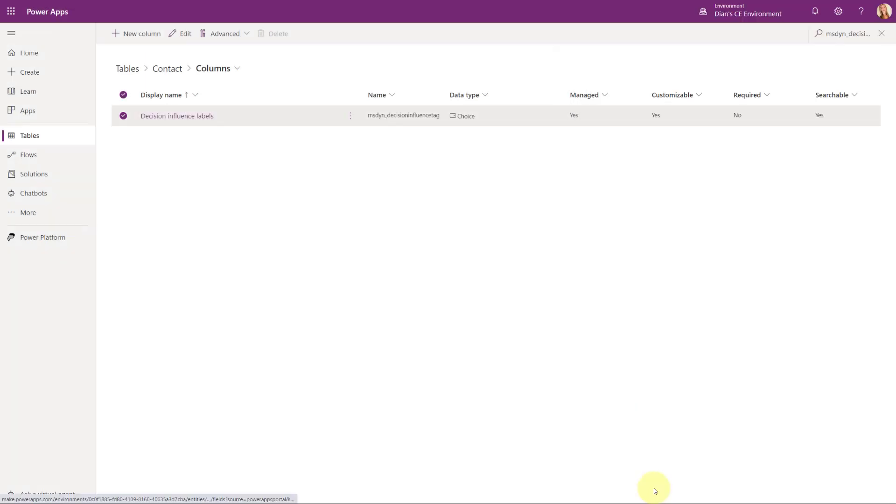